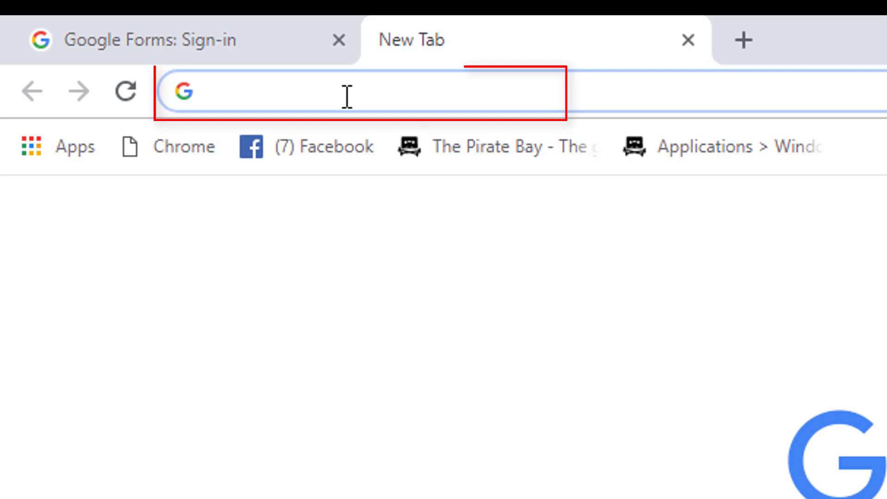
# - Enter docs.google.com/forms/ in Chrome's address bar to reach Google Forms
pyautogui.write('do')
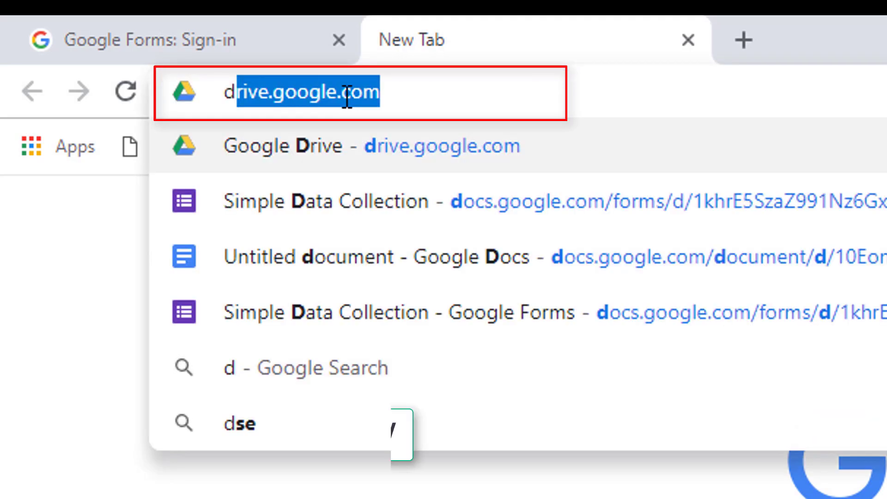
pyautogui.write('c')
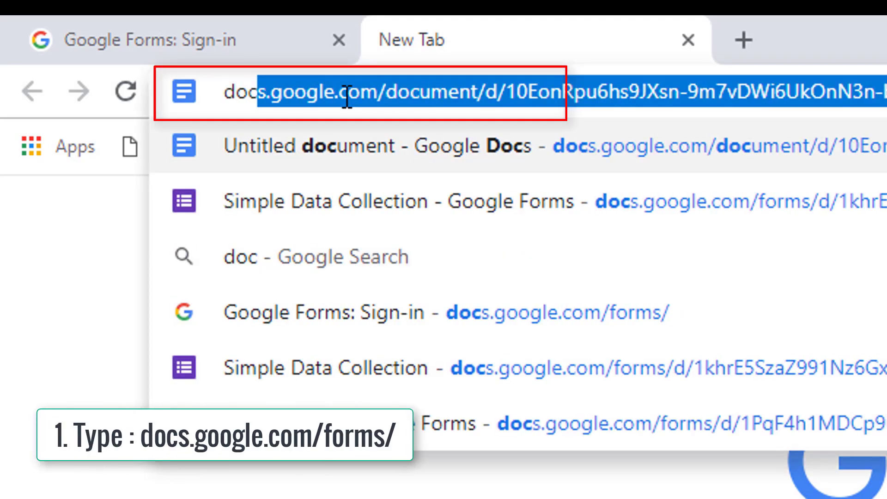
pyautogui.write('s')
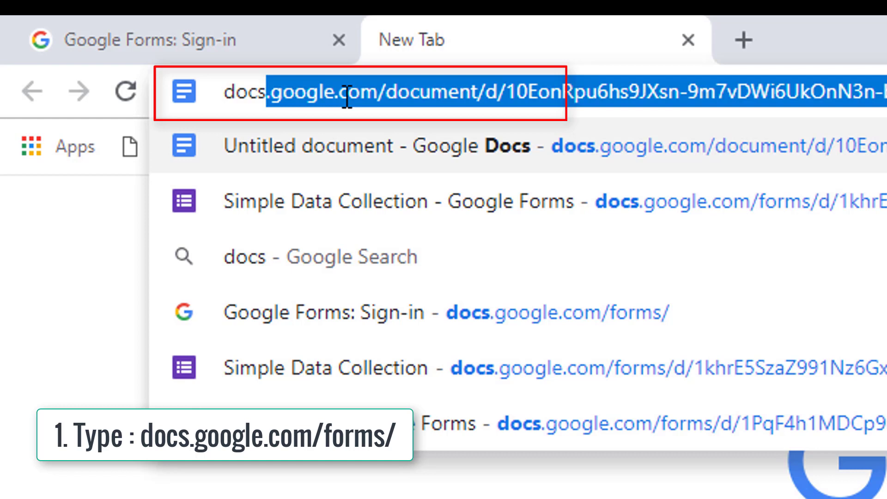
pyautogui.click(383, 93)
pyautogui.hotkey('shift', 'End')
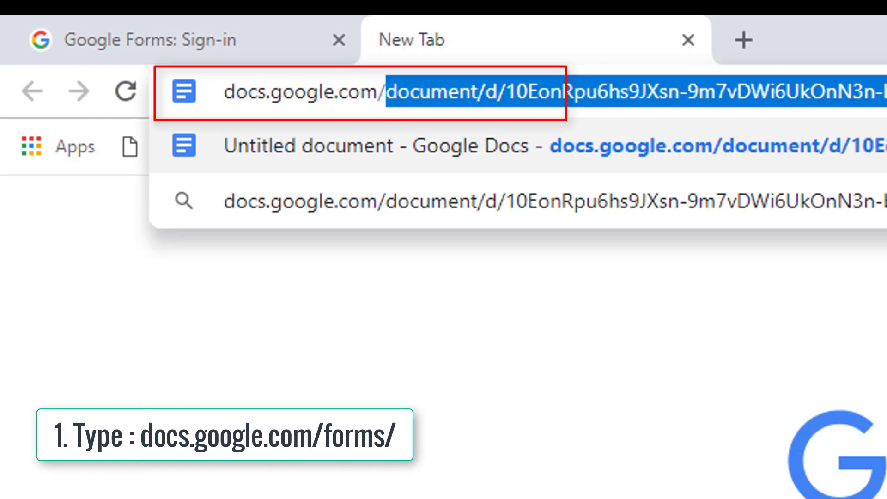
pyautogui.press('BackSpace')
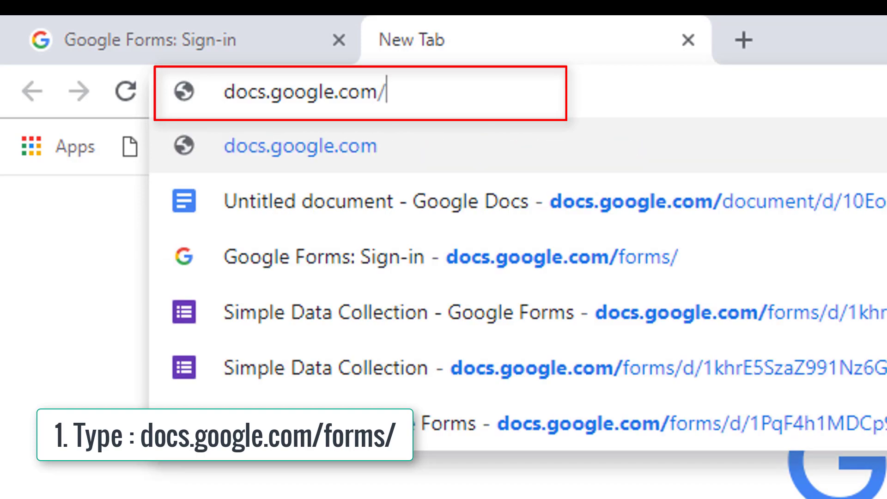
pyautogui.write('fo')
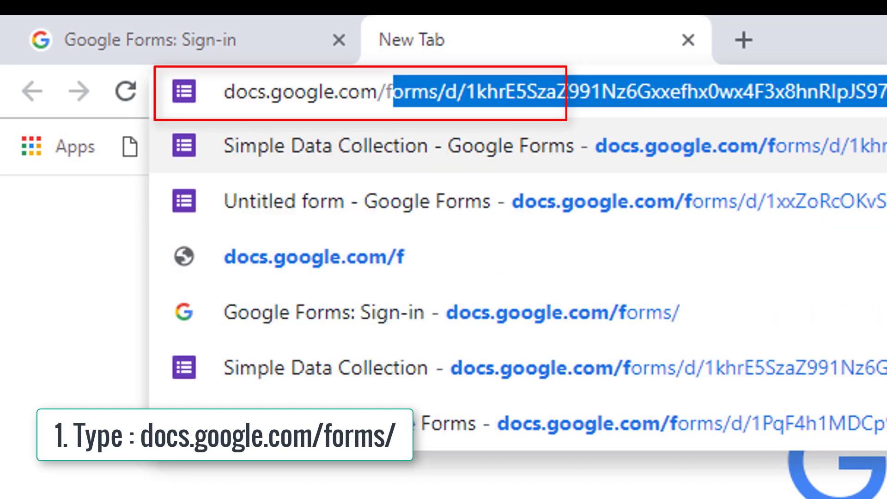
pyautogui.write('rms')
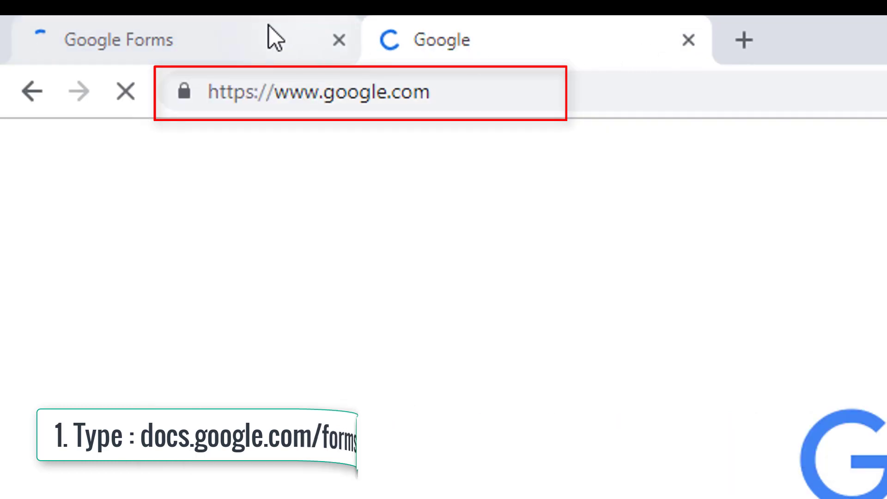
# - Close the leftover Google tab and create a new blank form from the Forms home page
pyautogui.click(692, 42)
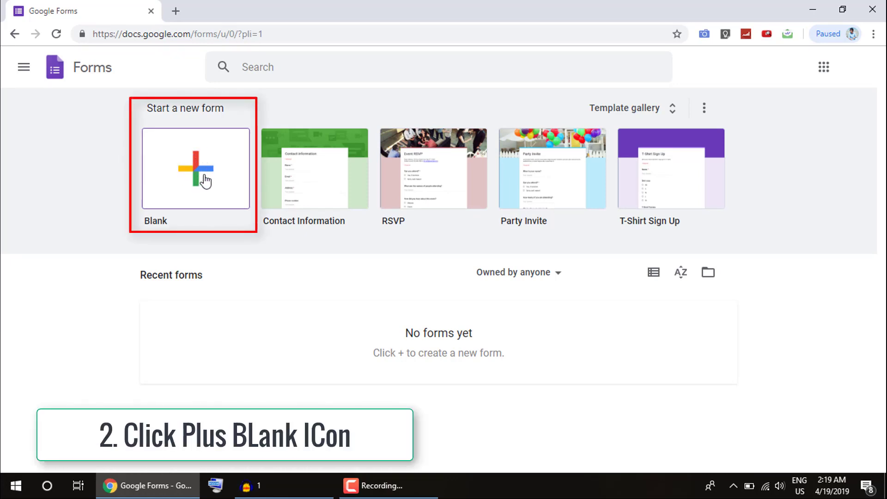
pyautogui.click(204, 176)
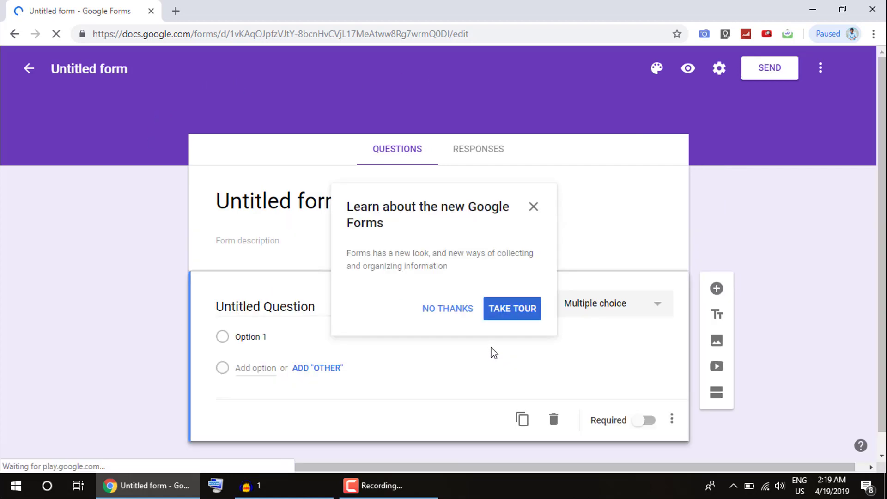
pyautogui.click(447, 310)
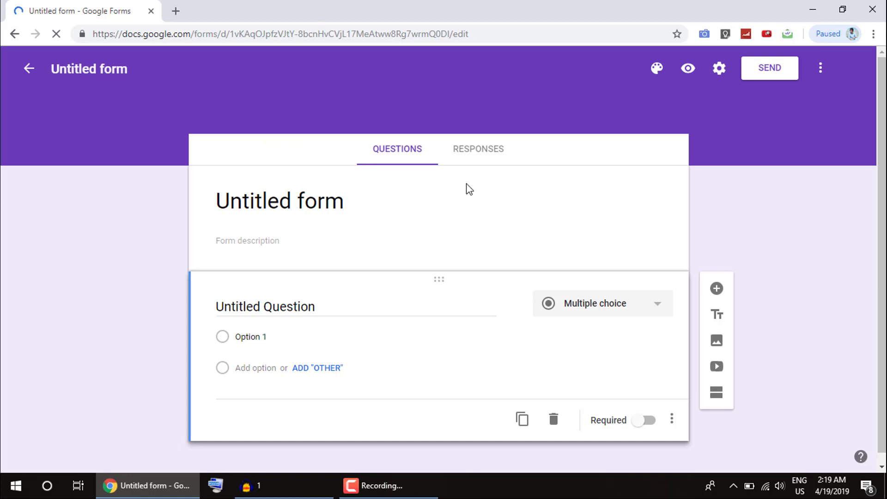
pyautogui.click(397, 155)
pyautogui.click(480, 155)
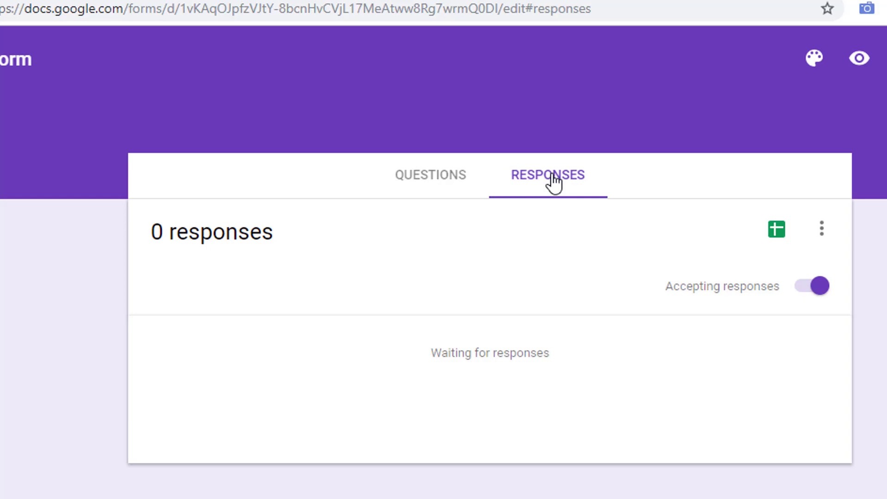
pyautogui.click(430, 181)
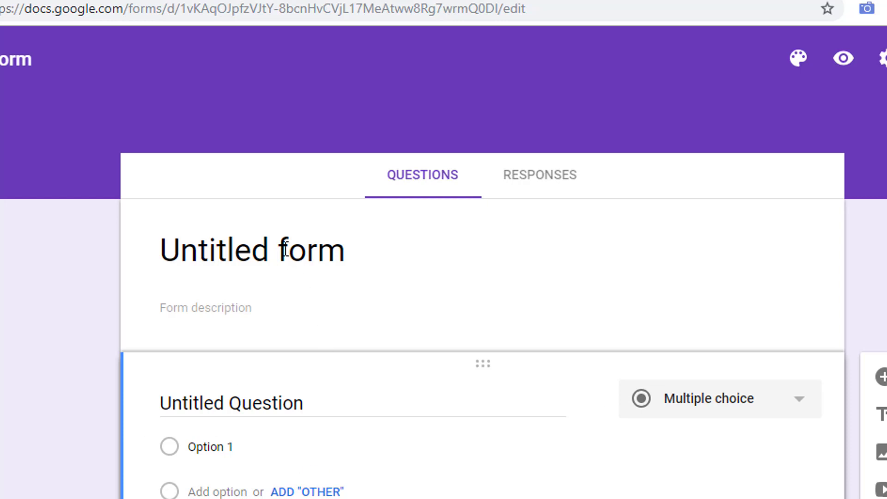
pyautogui.click(549, 185)
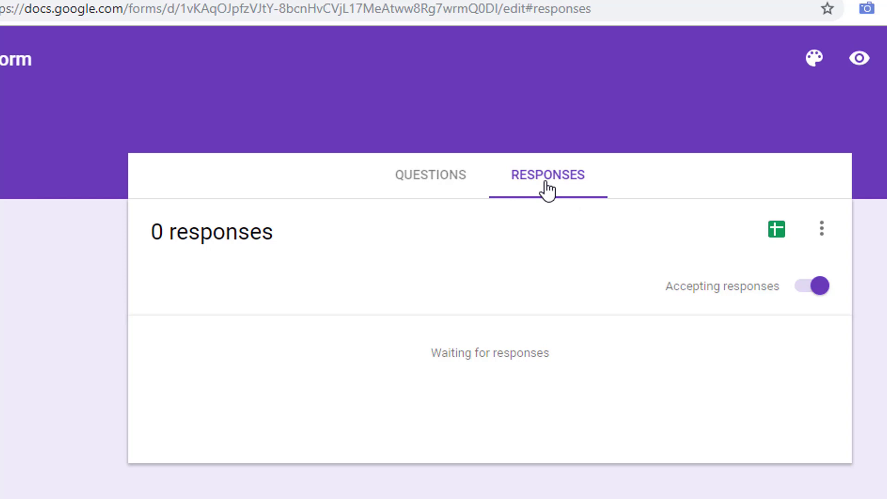
pyautogui.click(460, 184)
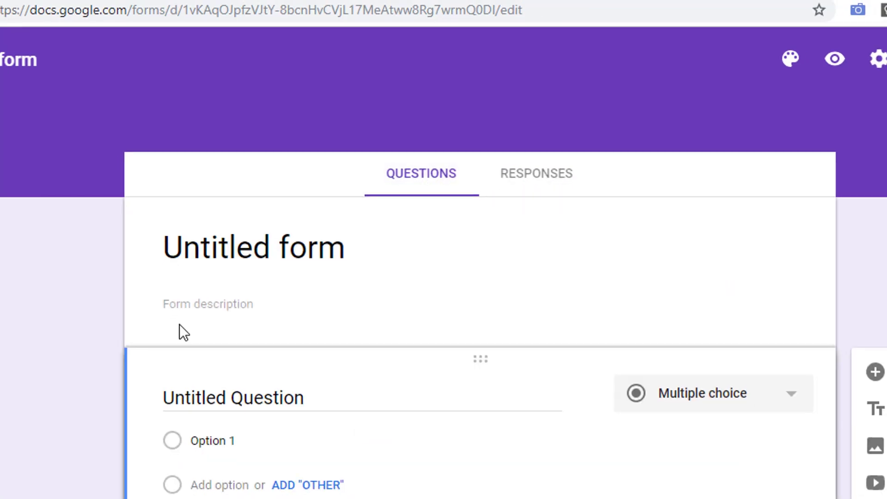
pyautogui.click(216, 449)
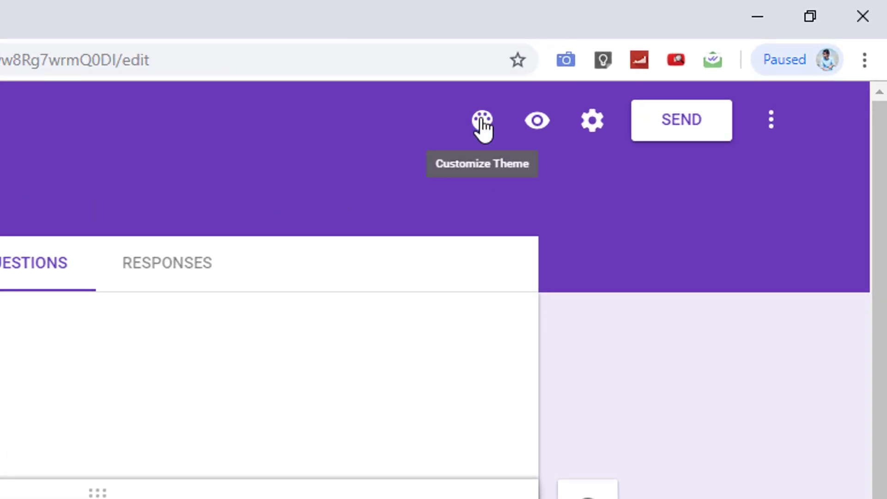
# - After trying orange, teal and green colours, set a guitar photo header with a gold and cream theme
pyautogui.click(482, 127)
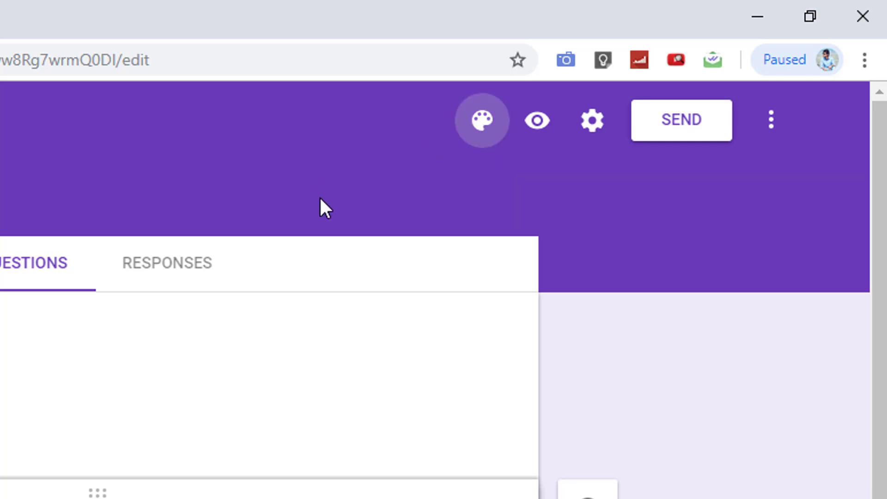
pyautogui.click(684, 384)
pyautogui.click(722, 388)
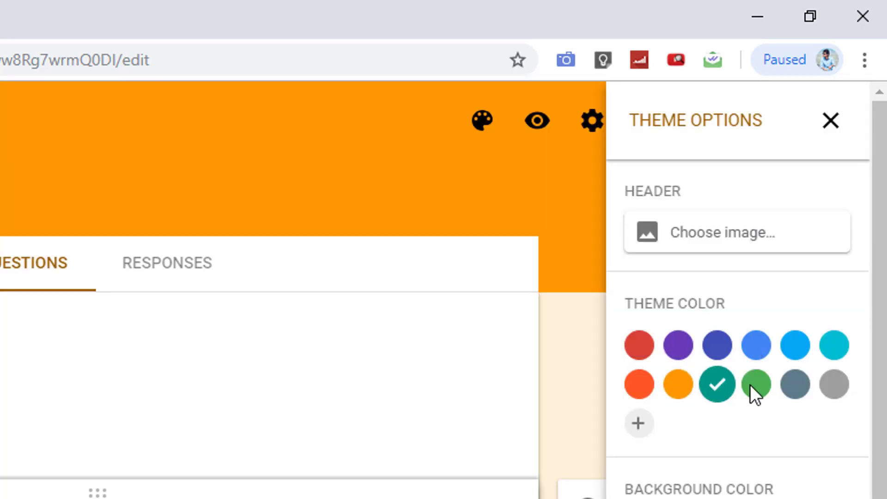
pyautogui.click(751, 385)
pyautogui.click(682, 236)
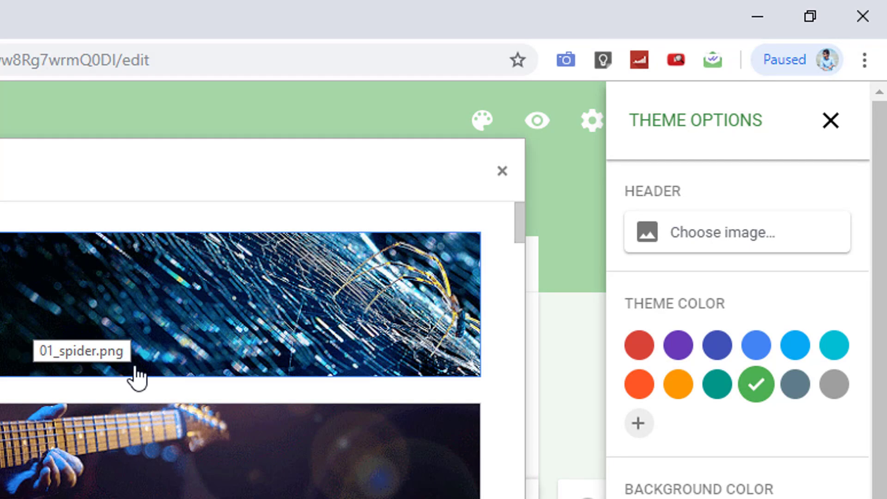
pyautogui.click(143, 480)
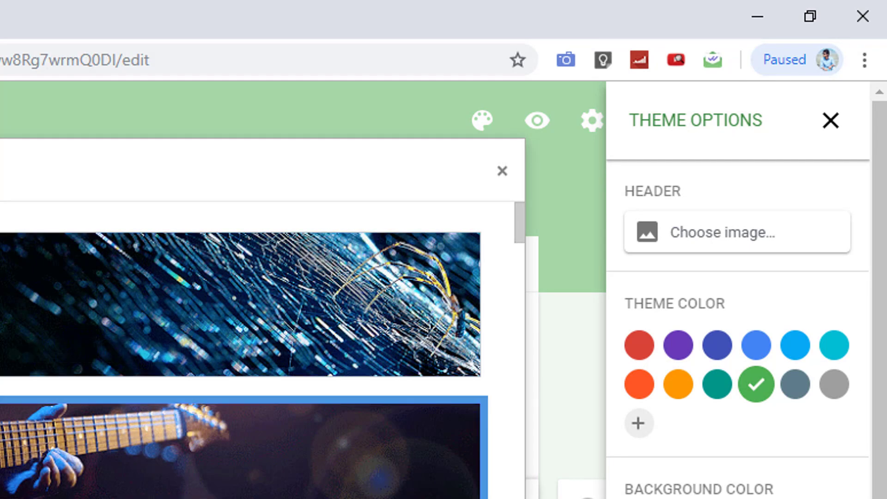
pyautogui.press('Return')
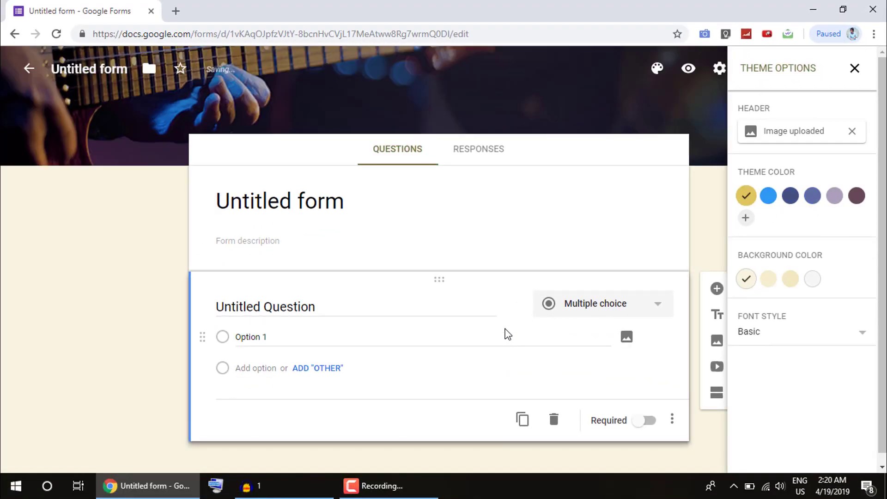
pyautogui.click(854, 68)
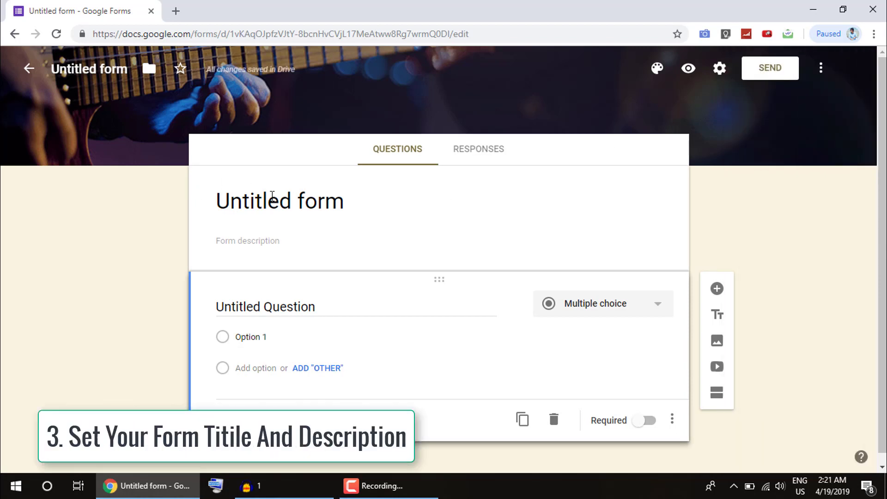
# - Title the form 'University Data' and enter the description 'Data Collection'
pyautogui.click(333, 204)
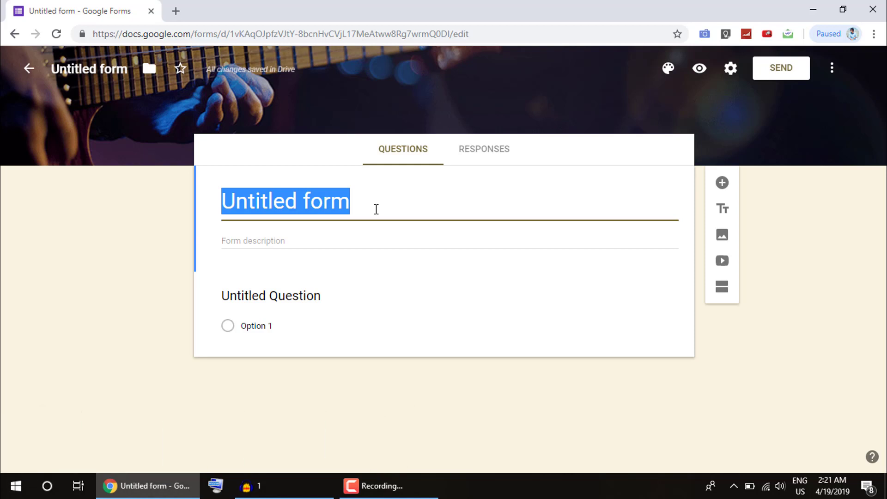
pyautogui.write('Uv')
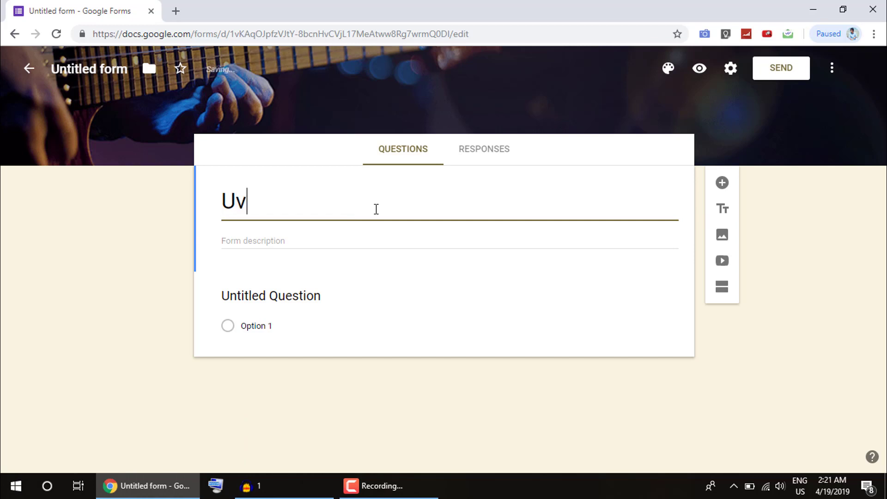
pyautogui.press('BackSpace')
pyautogui.write('nivdr')
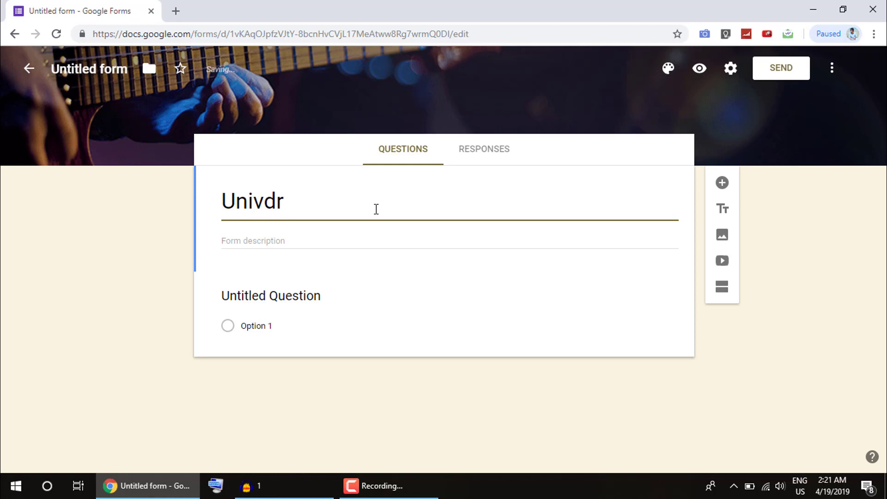
pyautogui.press('BackSpace')
pyautogui.press('BackSpace')
pyautogui.write('ersity Data')
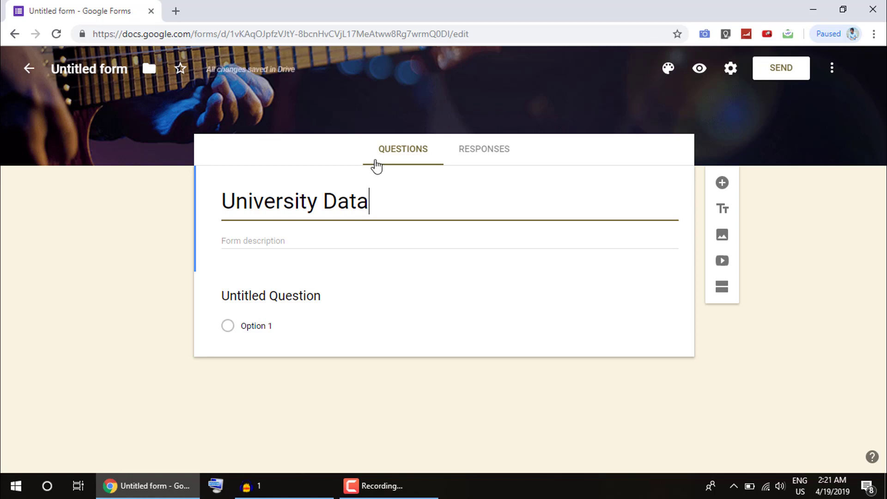
pyautogui.click(300, 241)
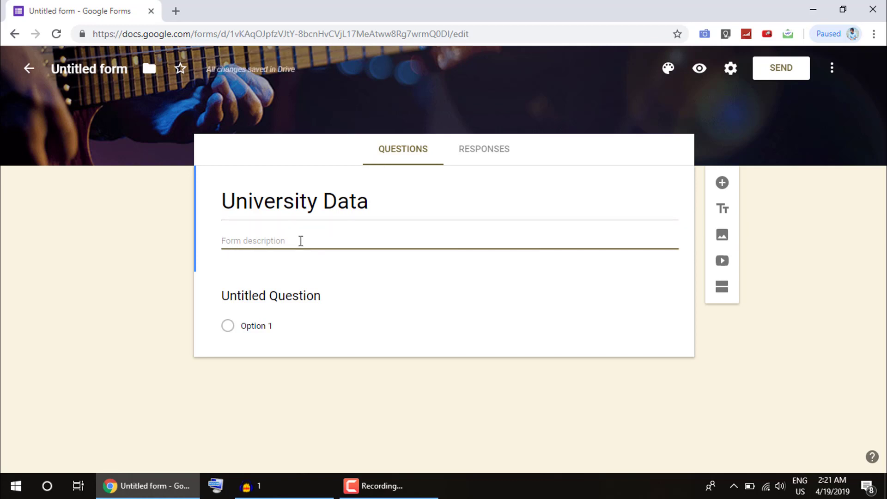
pyautogui.write('Data Col')
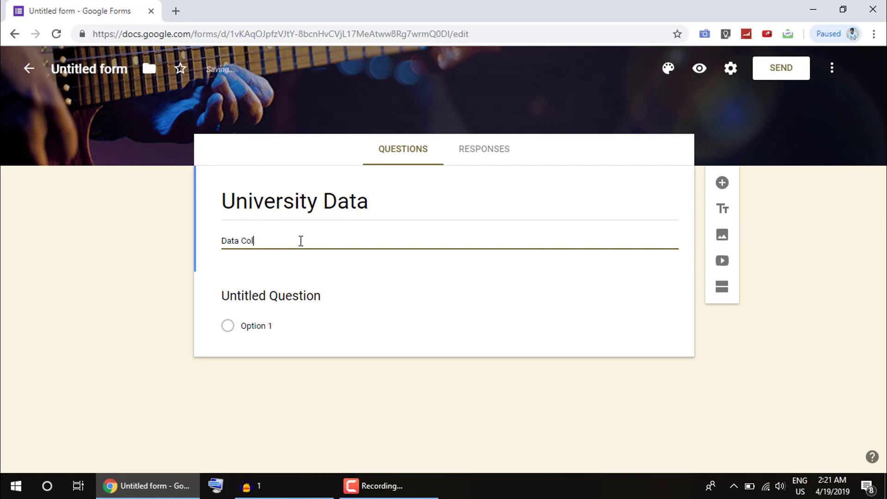
pyautogui.write('lection')
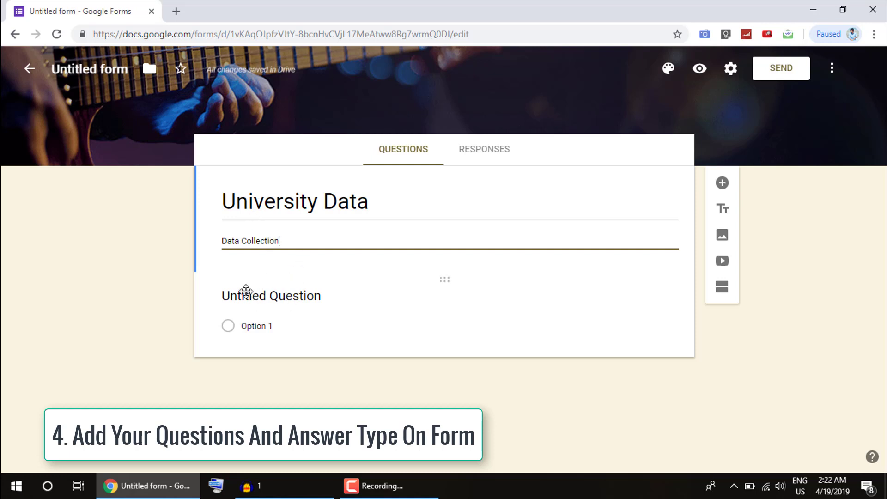
# - Name the first question 'Name' and bring up its question-type list
pyautogui.click(288, 300)
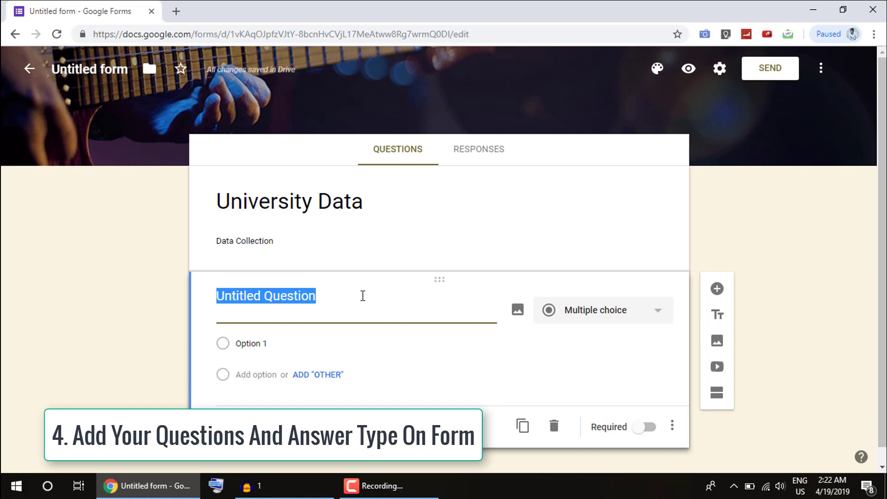
pyautogui.write('Name')
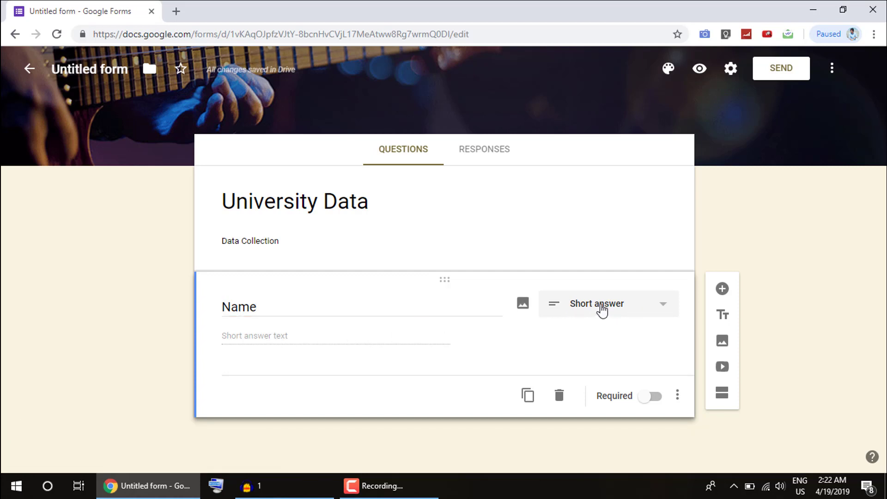
pyautogui.click(599, 308)
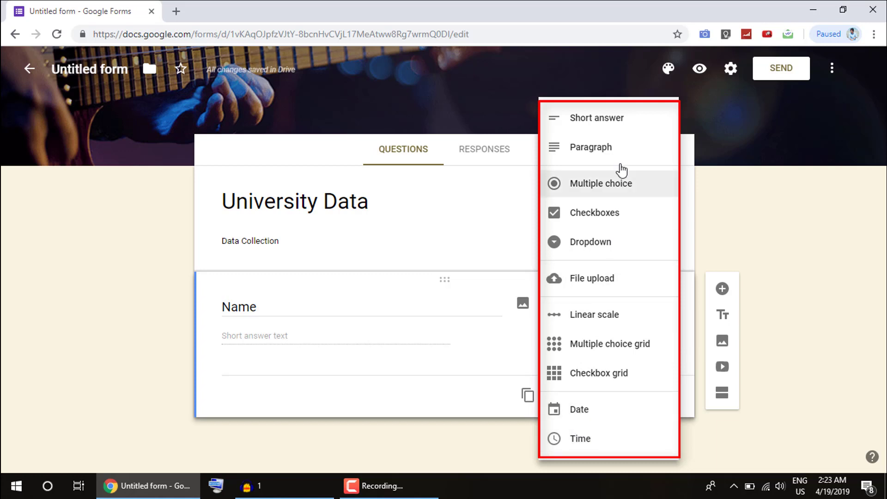
# - Keep Short answer as the Name question's type
pyautogui.click(618, 121)
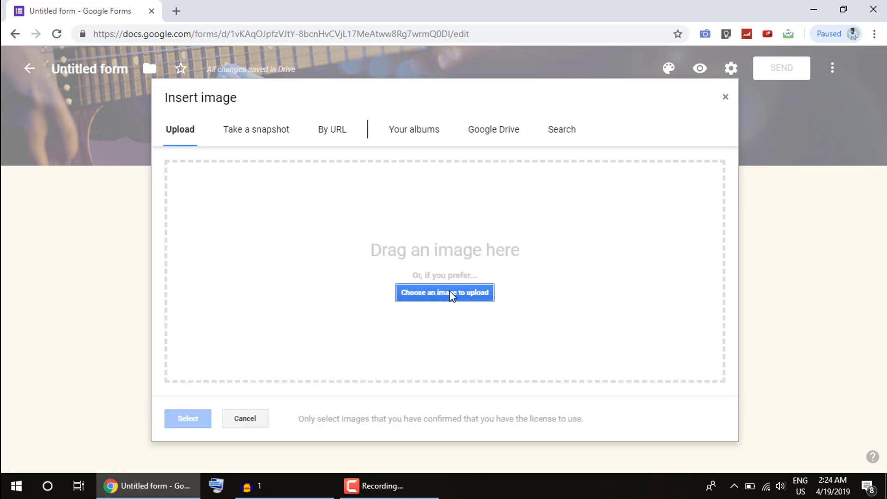
# - Insert the cricket logo from the Profile photos album into the Name question
pyautogui.click(452, 299)
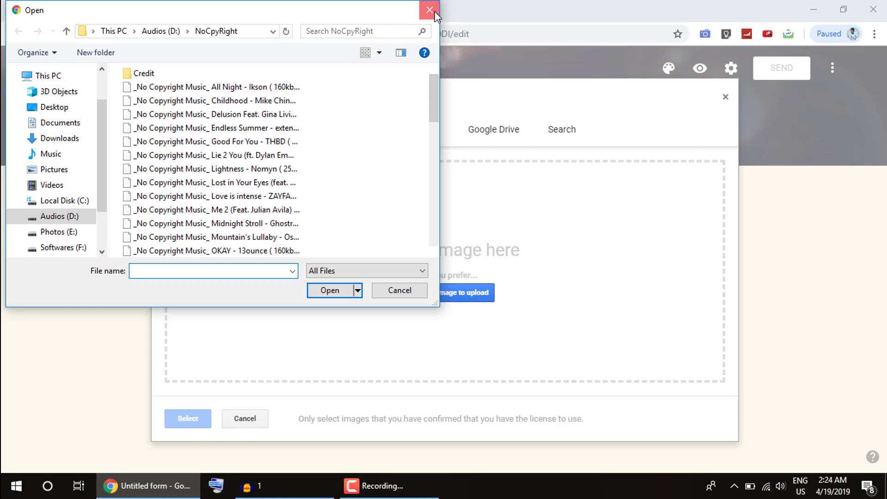
pyautogui.click(434, 11)
pyautogui.click(387, 140)
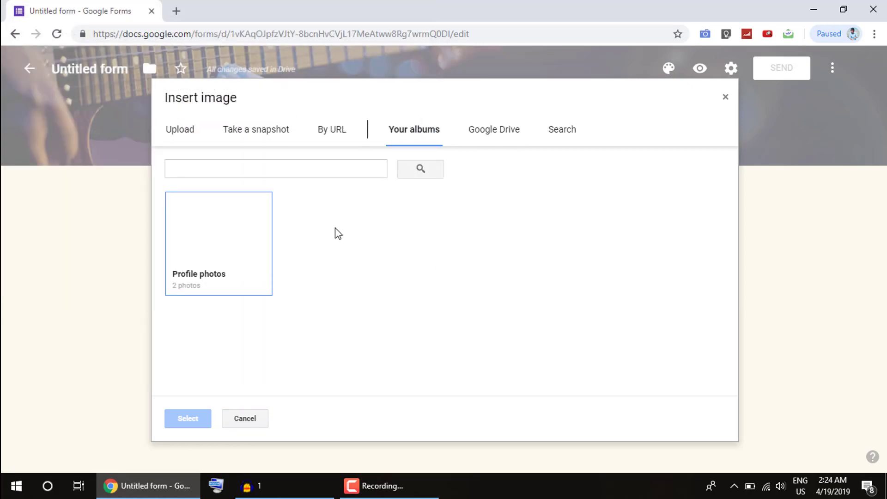
pyautogui.click(242, 261)
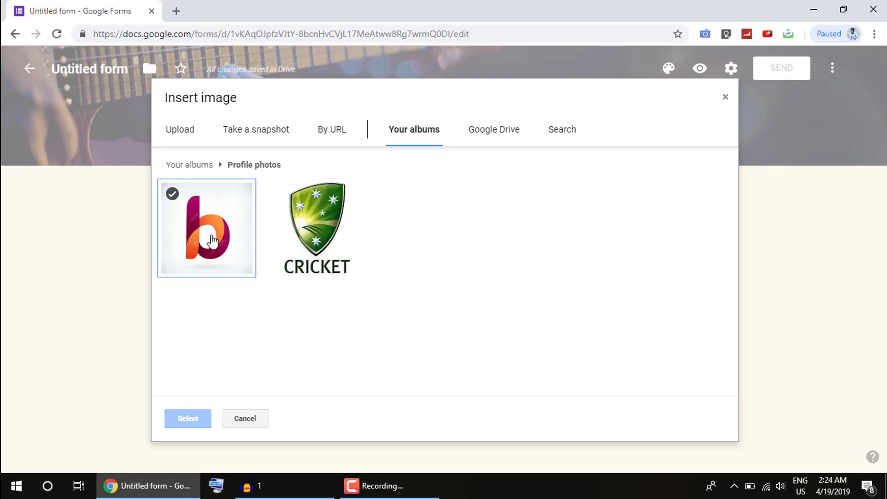
pyautogui.click(285, 247)
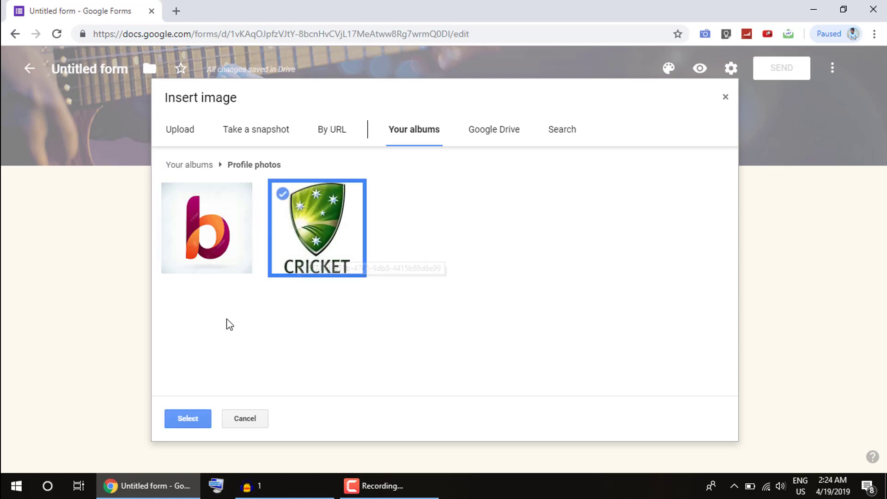
pyautogui.click(192, 419)
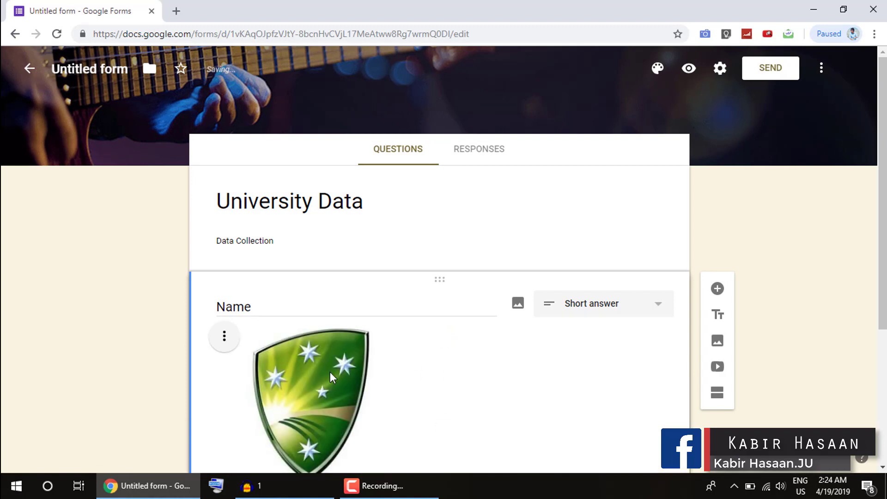
# - Shrink the cricket image, then remove it so Name has no picture
pyautogui.click(330, 372)
pyautogui.scroll(-4, 339, 364)
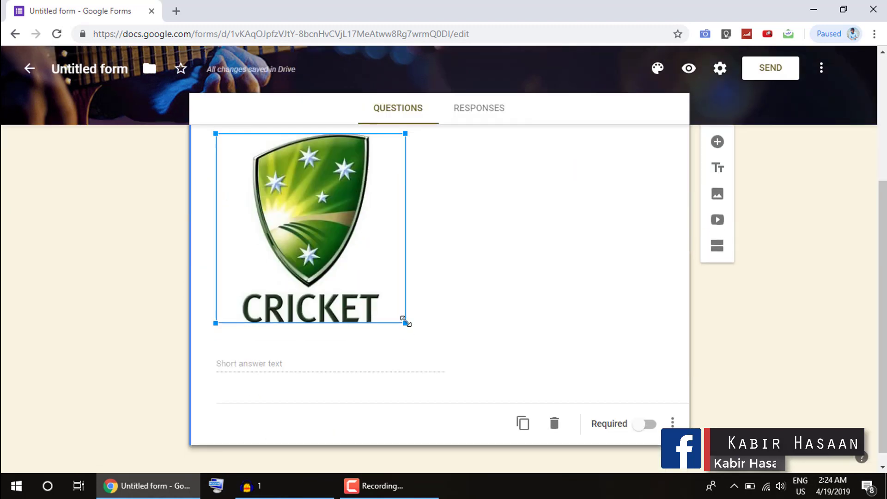
pyautogui.moveTo(405, 321); pyautogui.dragTo(342, 260)
pyautogui.scroll(3, 289, 270)
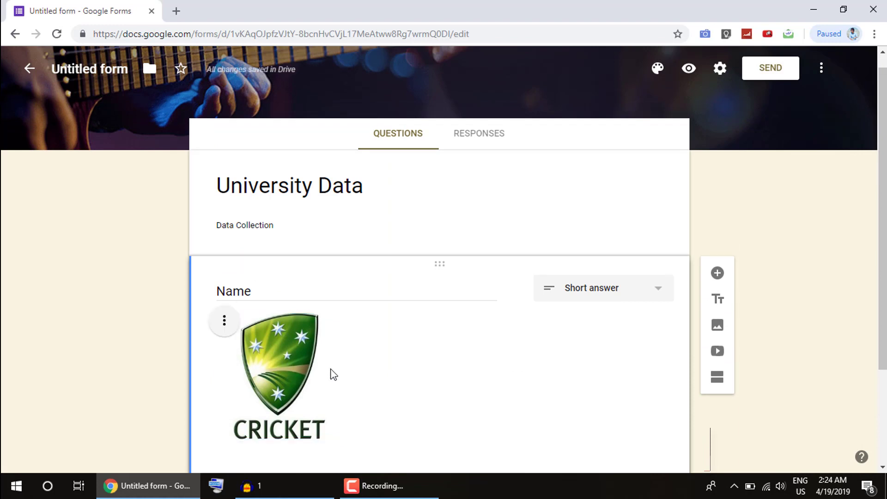
pyautogui.click(224, 322)
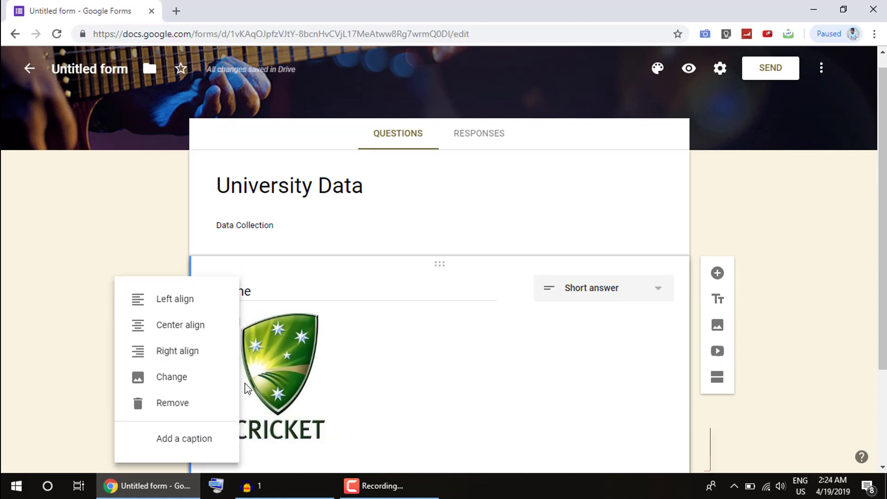
pyautogui.click(175, 408)
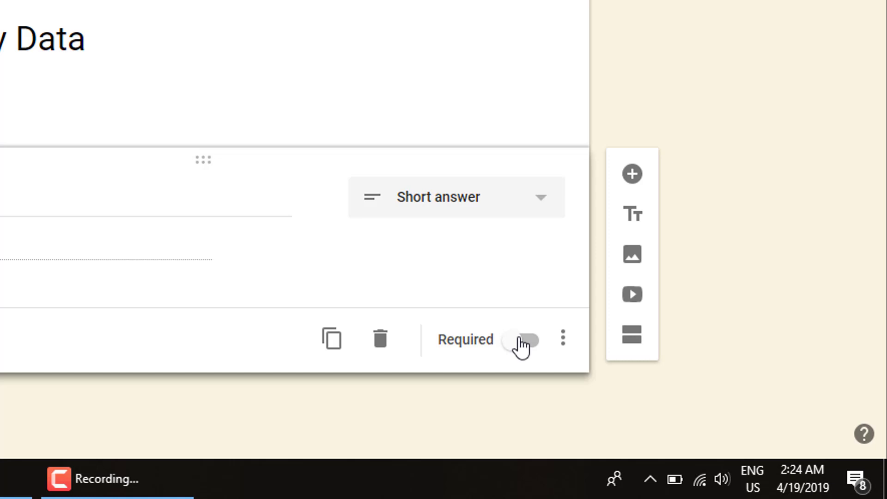
# - Mark the Name question required and add a new question below it
pyautogui.click(521, 346)
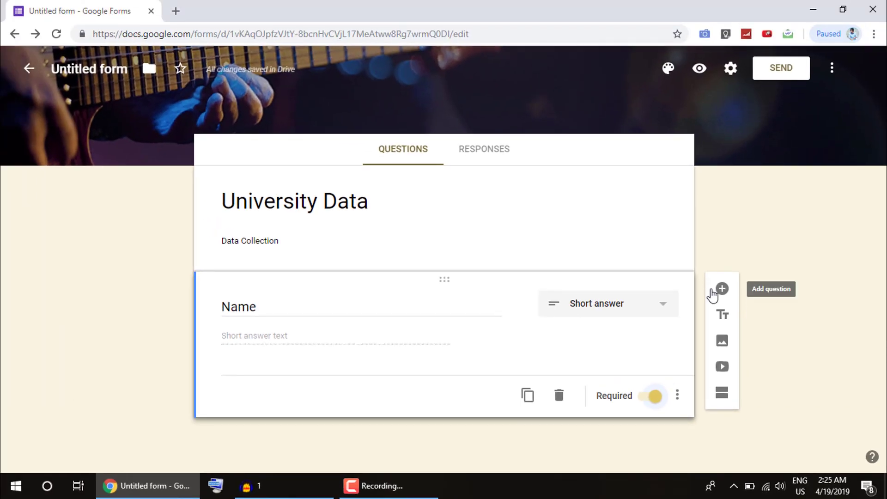
pyautogui.click(724, 291)
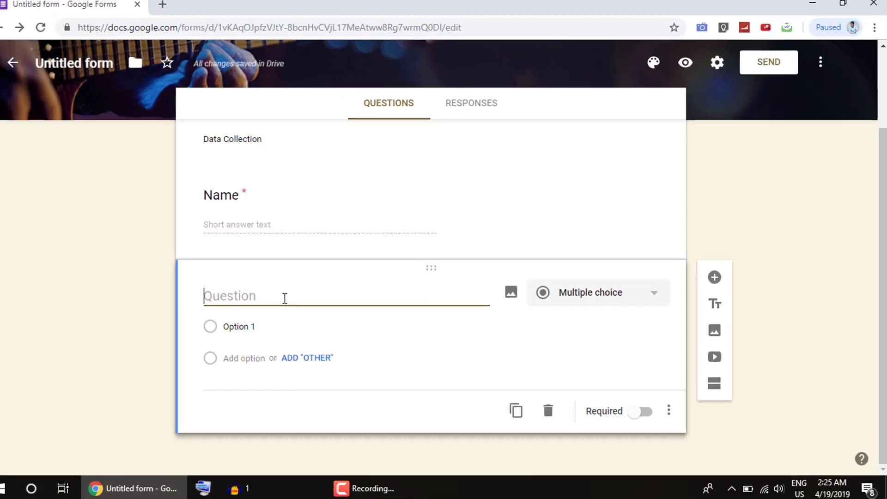
# - Create a required question titled 'Phone' and add another question beneath it
pyautogui.write('Pa')
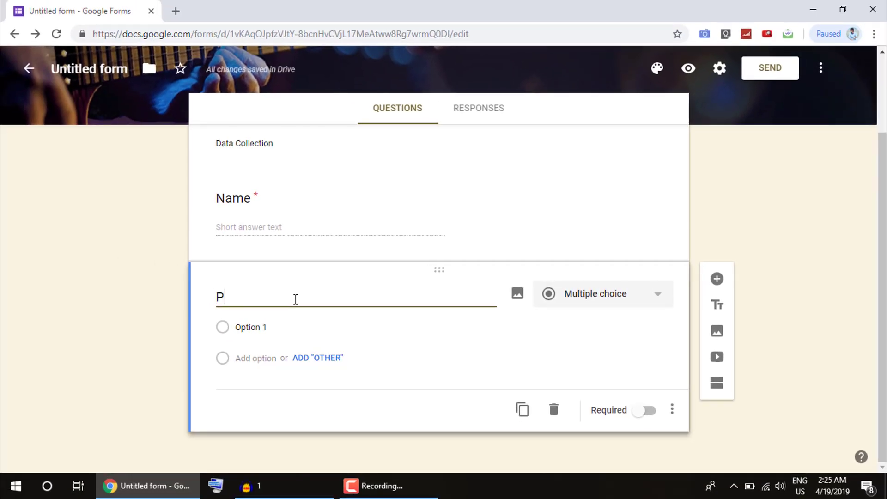
pyautogui.press('BackSpace')
pyautogui.write('hone')
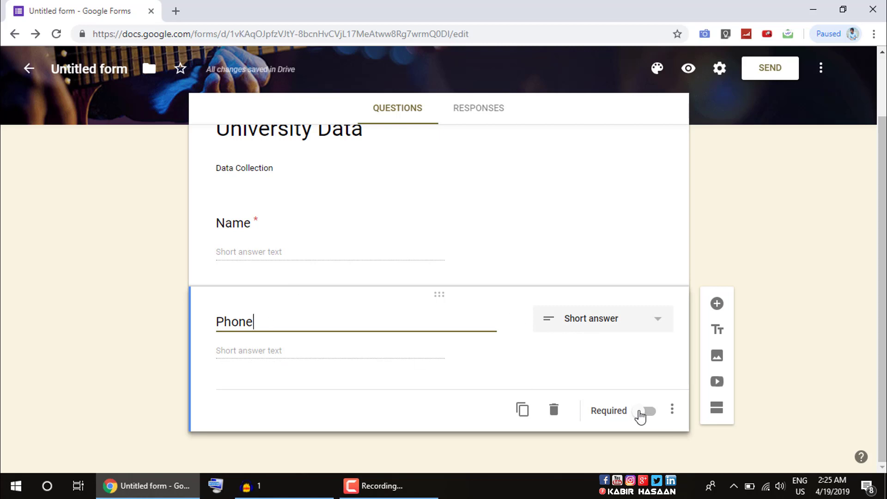
pyautogui.click(639, 414)
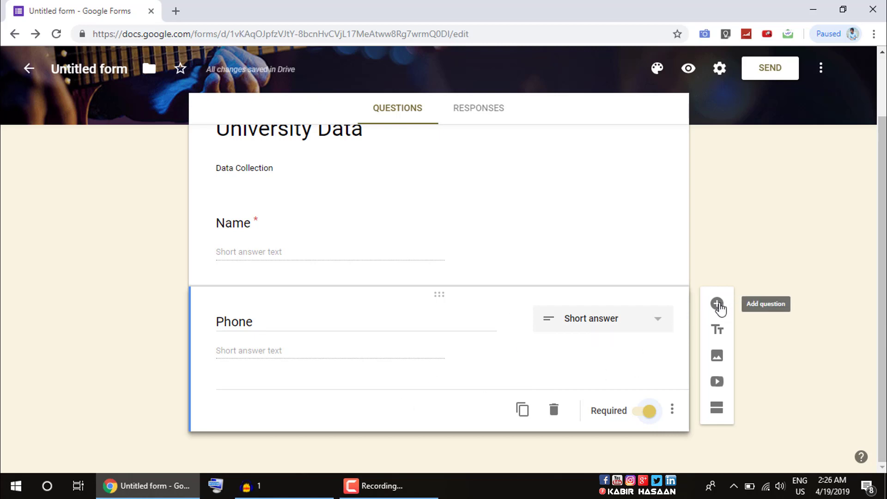
pyautogui.click(717, 304)
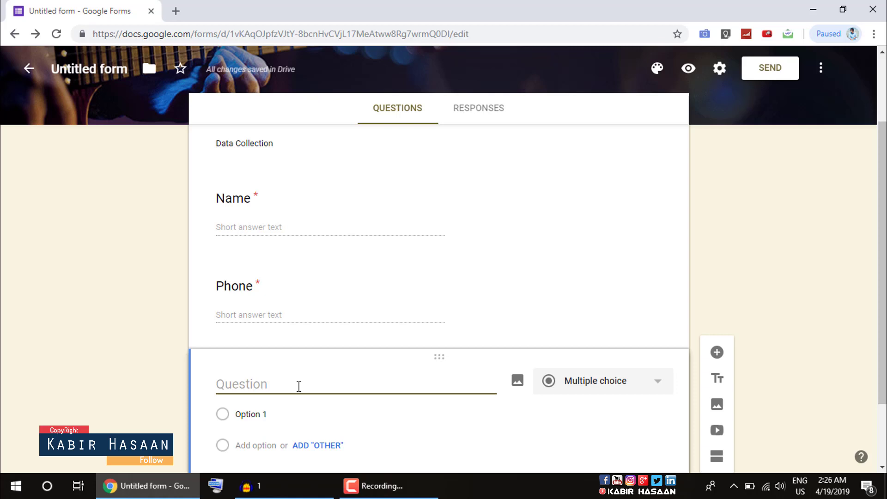
# - Replace the 'Email' question with automatic email collection and add a blank question below
pyautogui.write('Ea')
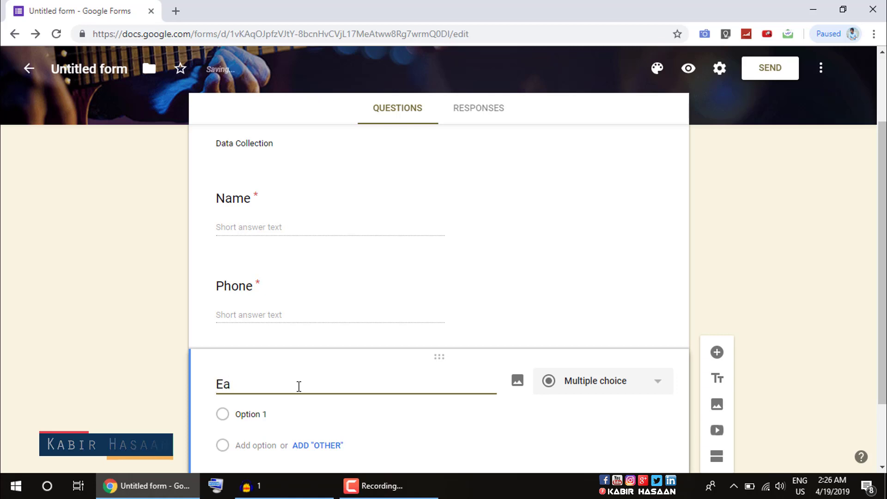
pyautogui.press('BackSpace')
pyautogui.write('mail')
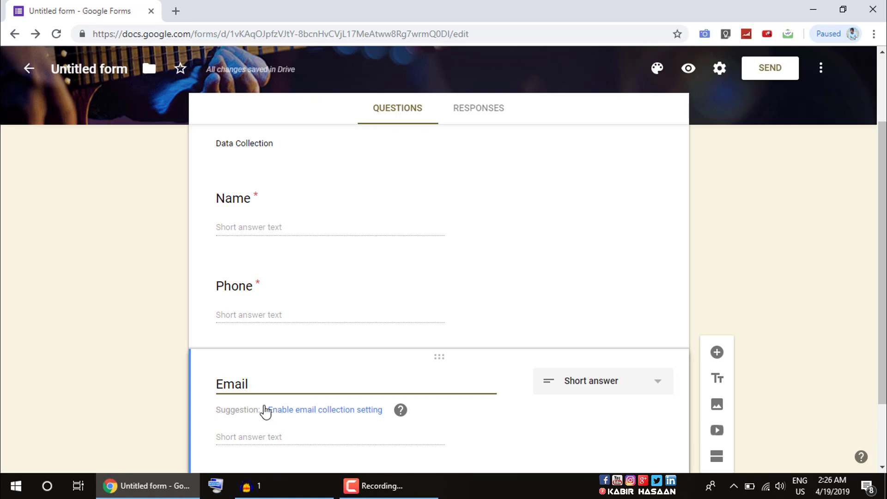
pyautogui.click(323, 417)
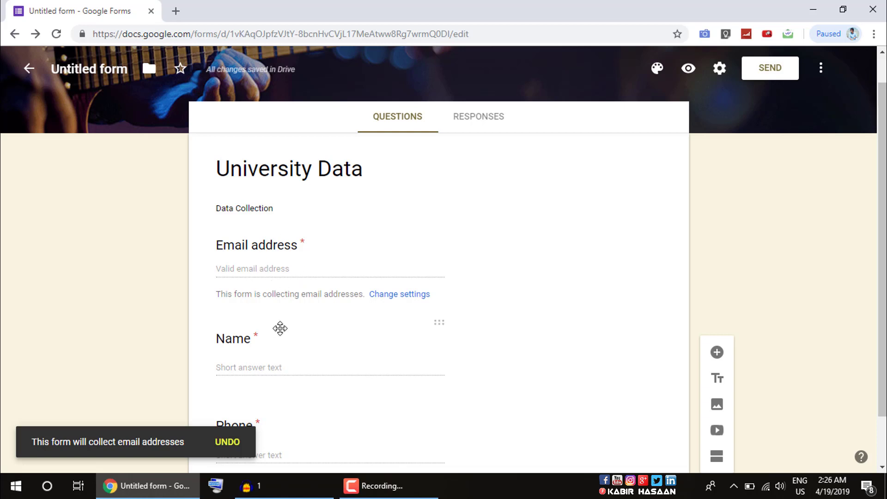
pyautogui.scroll(-2, 277, 323)
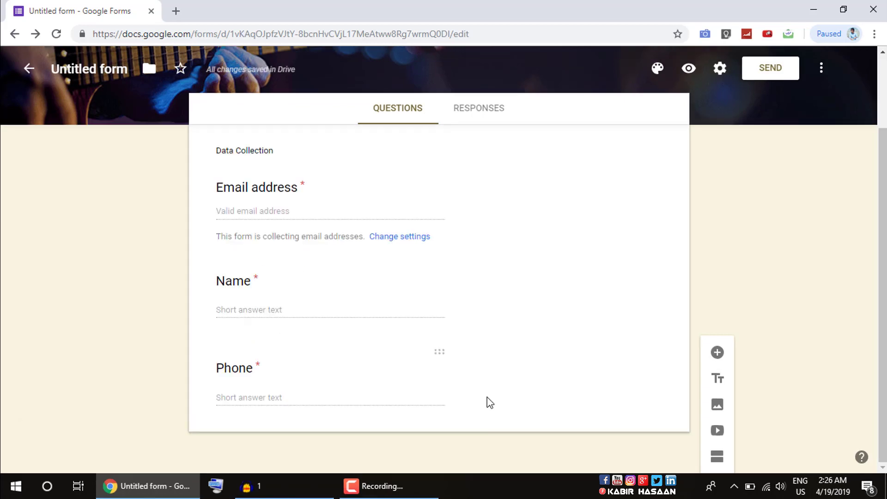
pyautogui.click(717, 353)
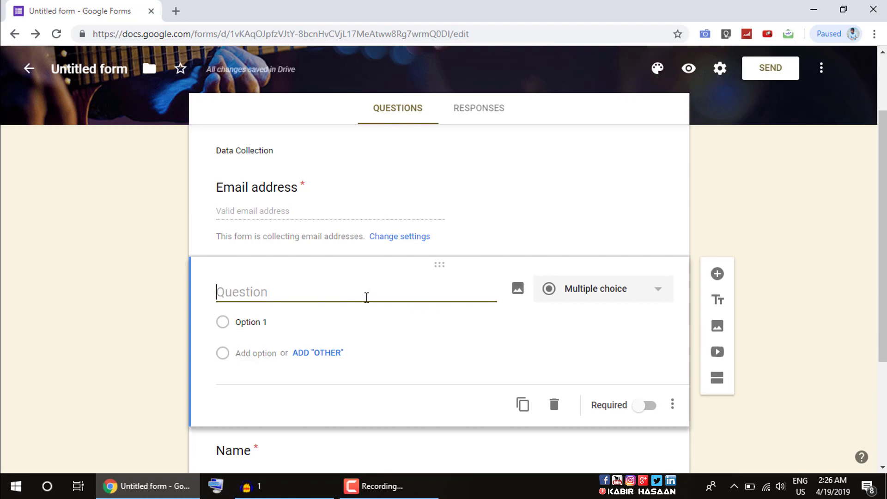
# - Title the new question 'Department' and set its type to Multiple choice
pyautogui.write('Department')
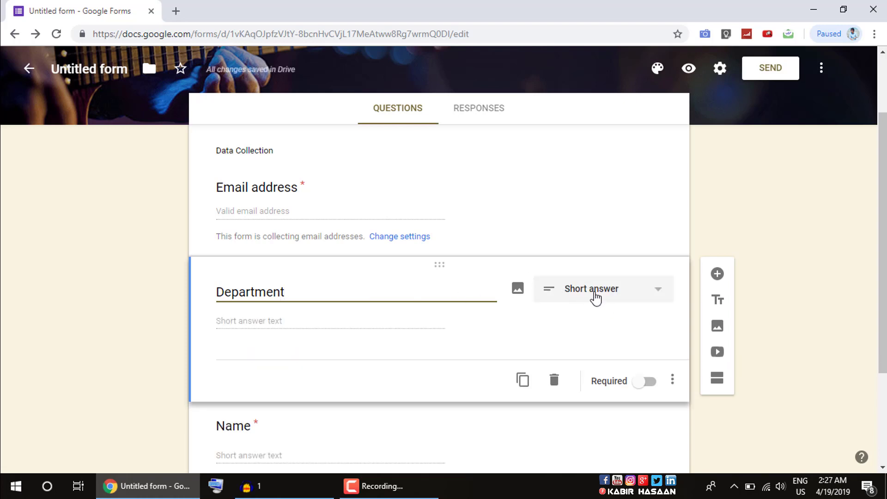
pyautogui.click(590, 293)
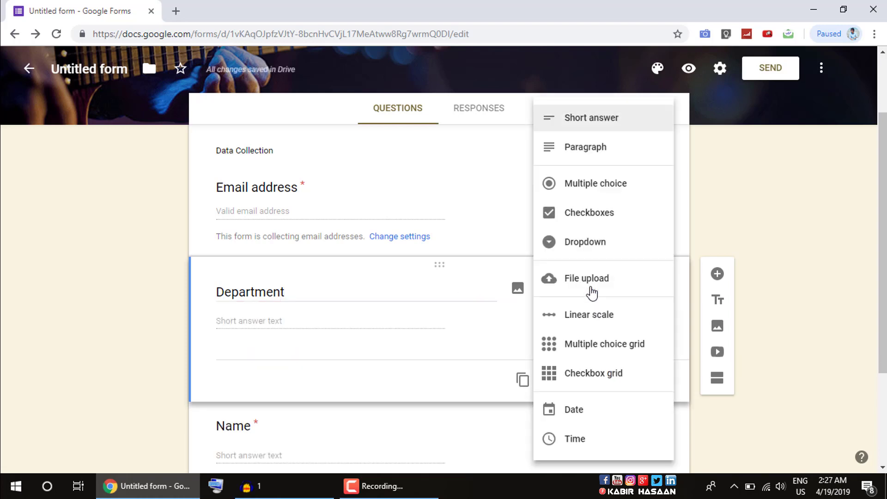
pyautogui.click(602, 196)
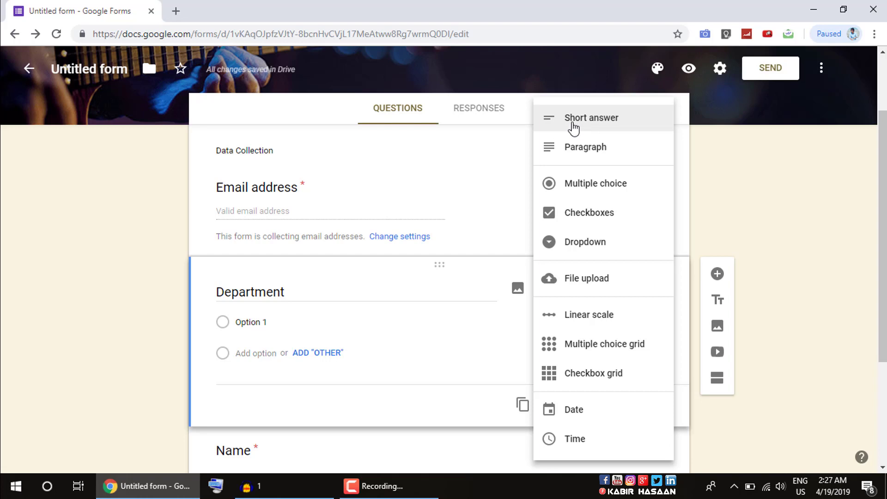
pyautogui.click(600, 187)
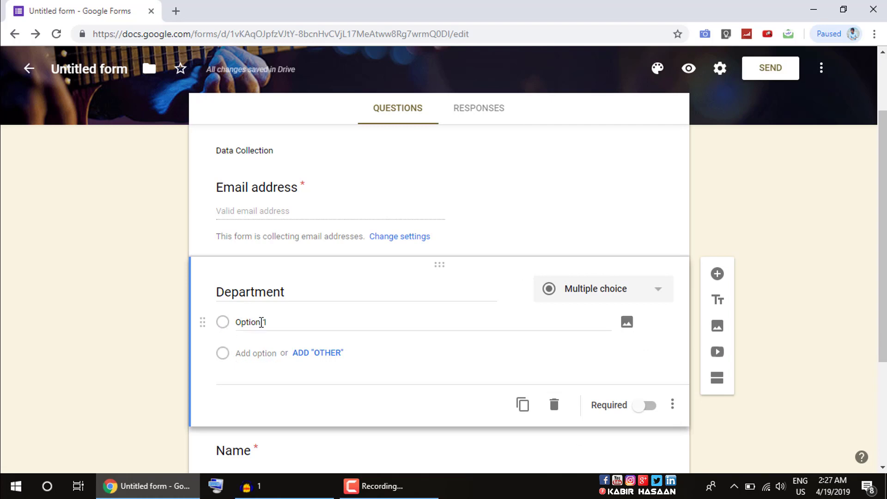
# - Enter the Department choices Economics, Public Adminstration and URP
pyautogui.click(260, 321)
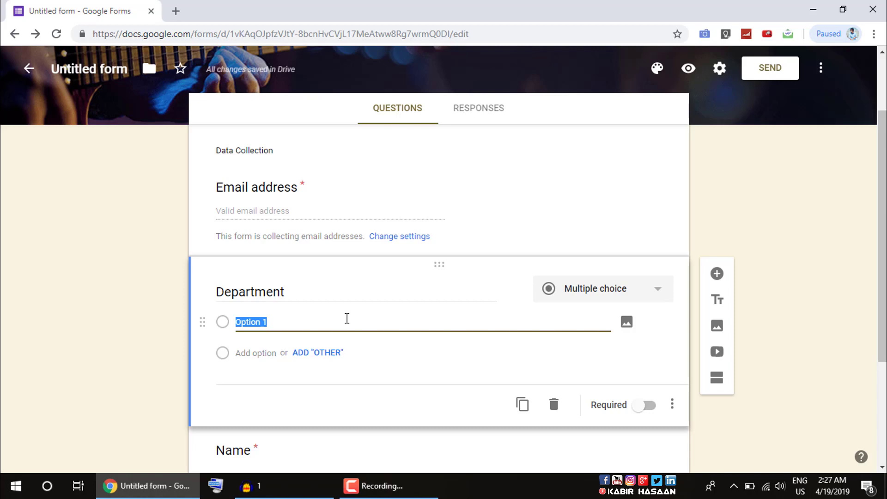
pyautogui.write('Ec')
pyautogui.write('i')
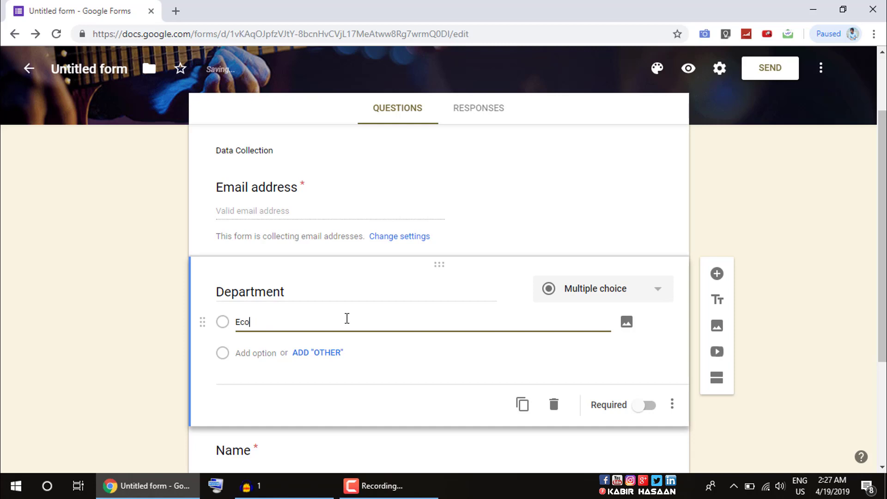
pyautogui.write('nomics')
pyautogui.click(255, 353)
pyautogui.write('Pu')
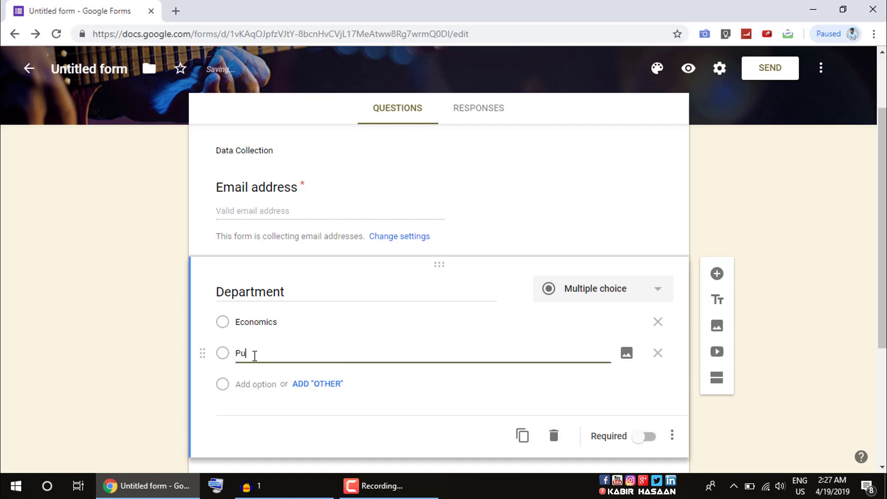
pyautogui.write('blic Adminstration')
pyautogui.click(256, 385)
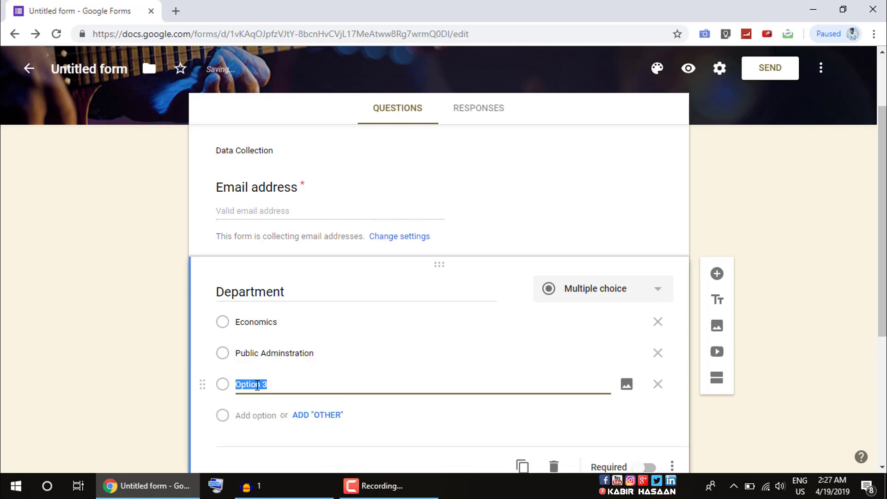
pyautogui.write('URP')
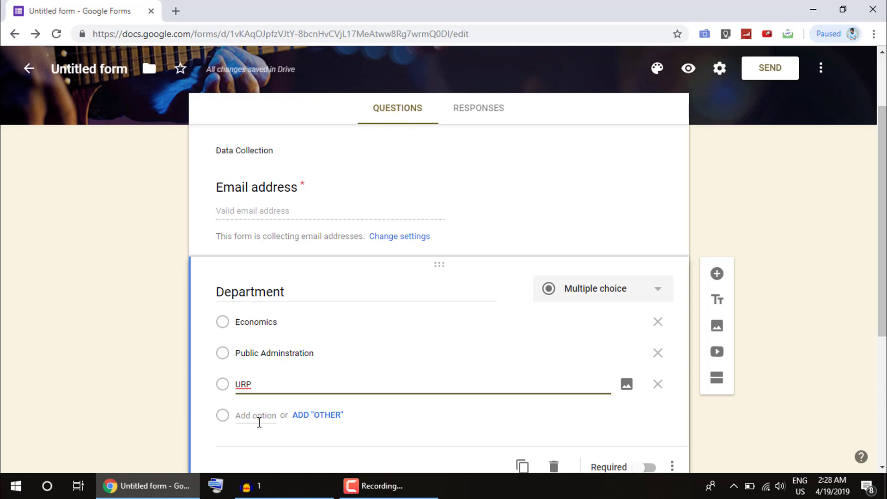
# - Make the Department question required
pyautogui.scroll(-1, 265, 413)
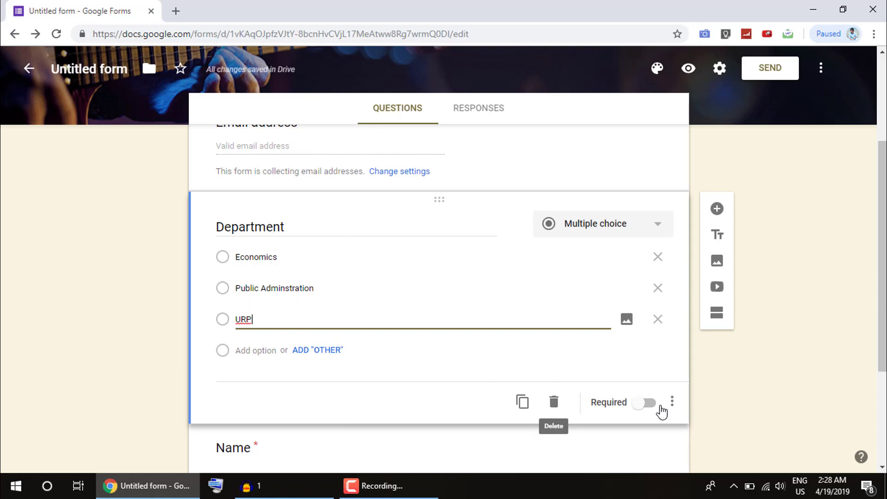
pyautogui.click(645, 403)
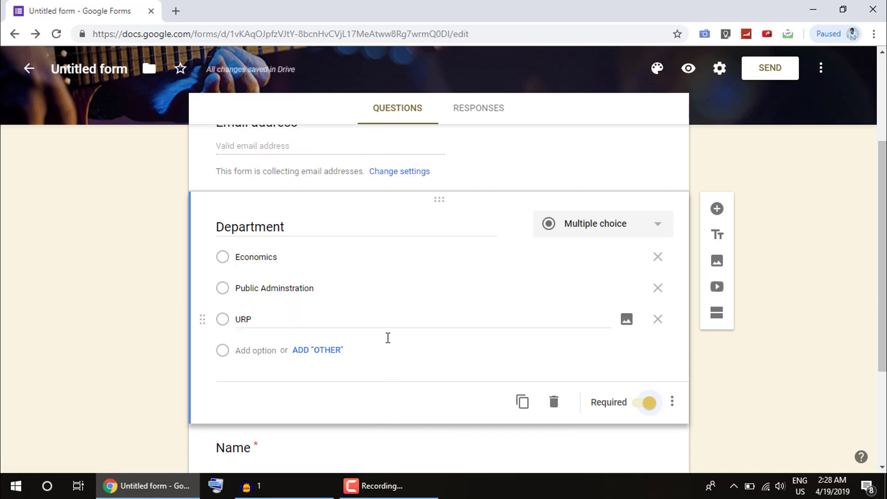
pyautogui.scroll(4, 566, 343)
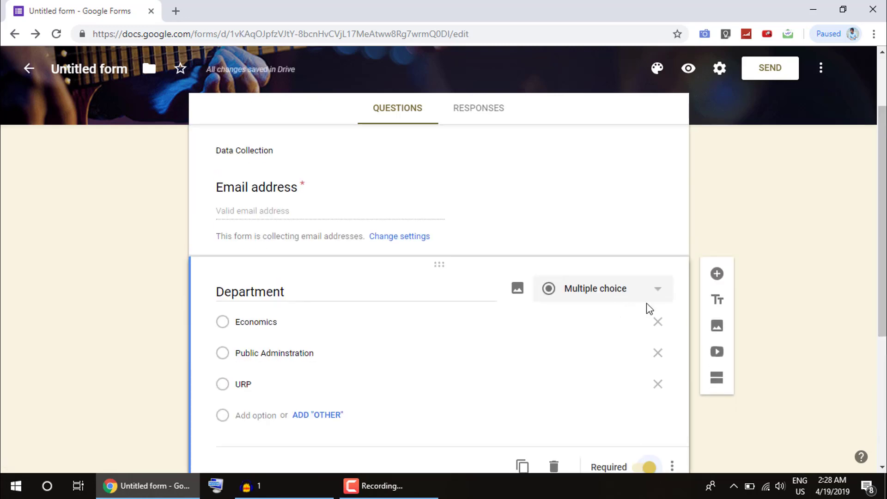
# - Add a multiple-choice question titled 'Batch' after Department
pyautogui.click(718, 276)
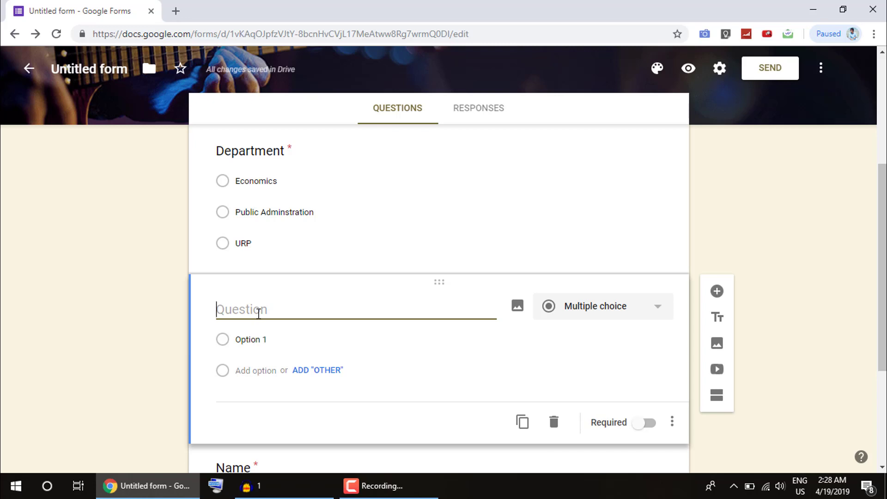
pyautogui.write('Batc')
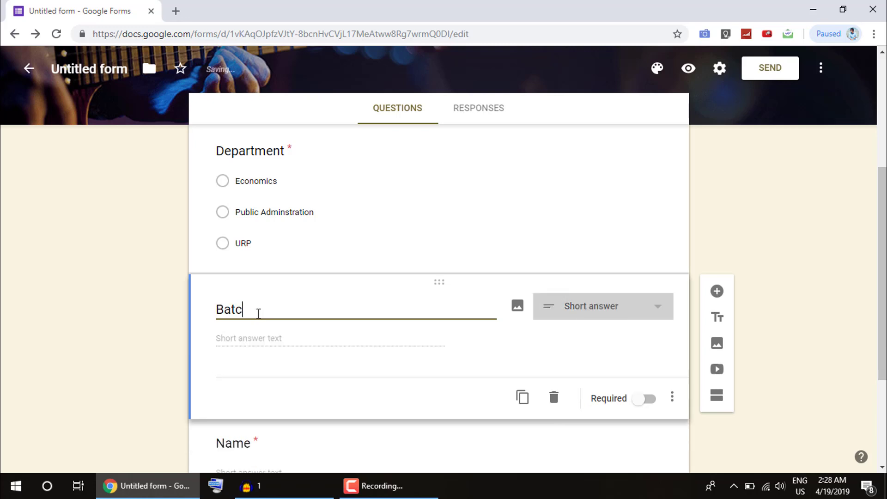
pyautogui.write('h')
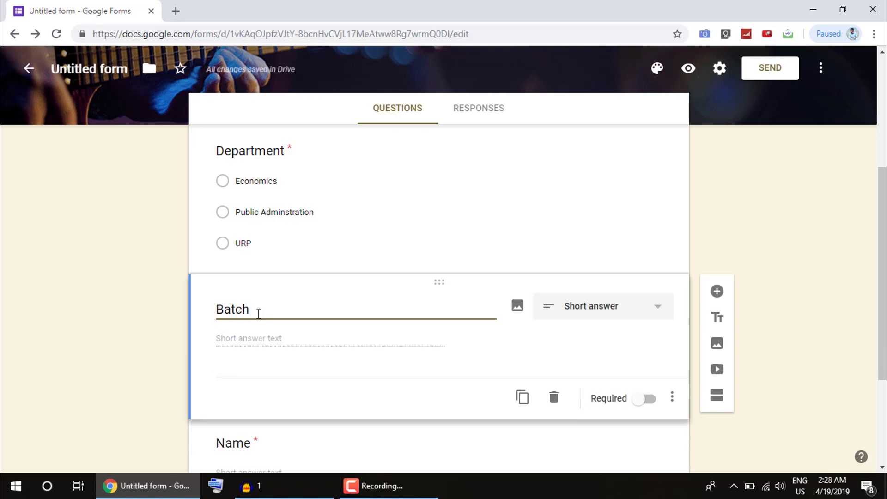
pyautogui.click(633, 313)
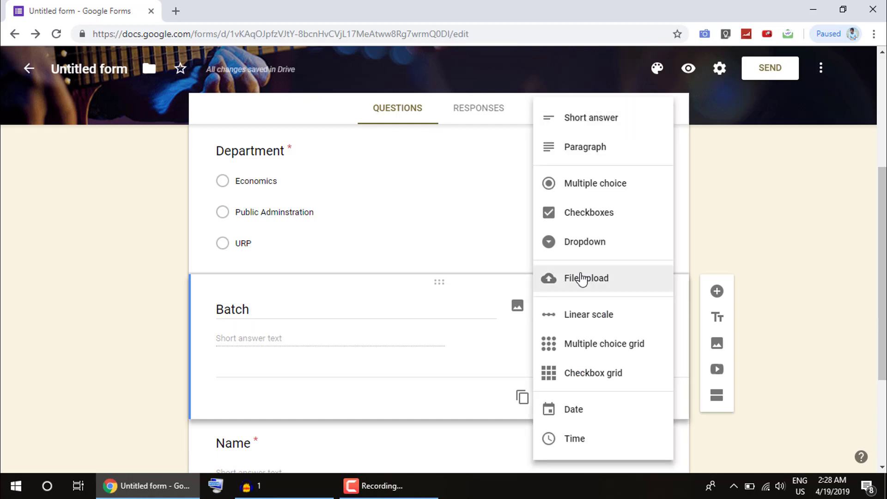
pyautogui.click(586, 184)
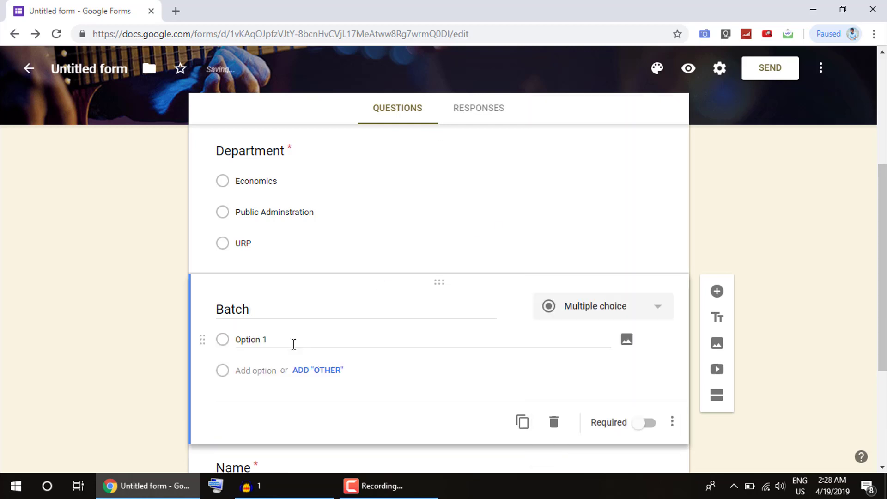
# - Enter the Batch choices 44, 47 and 48
pyautogui.click(295, 342)
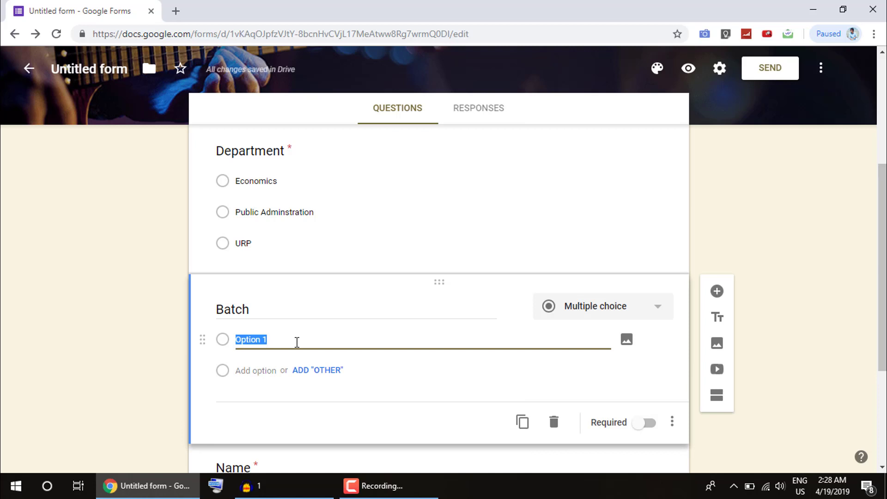
pyautogui.write('44')
pyautogui.click(270, 371)
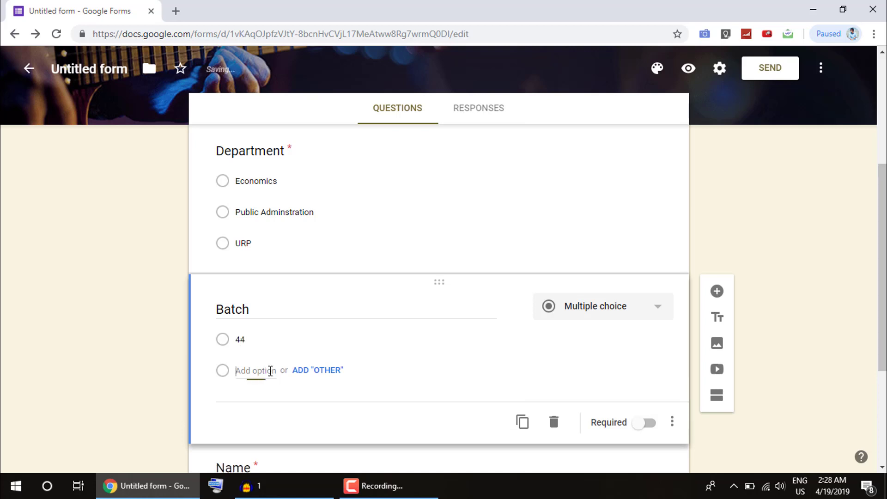
pyautogui.write('47')
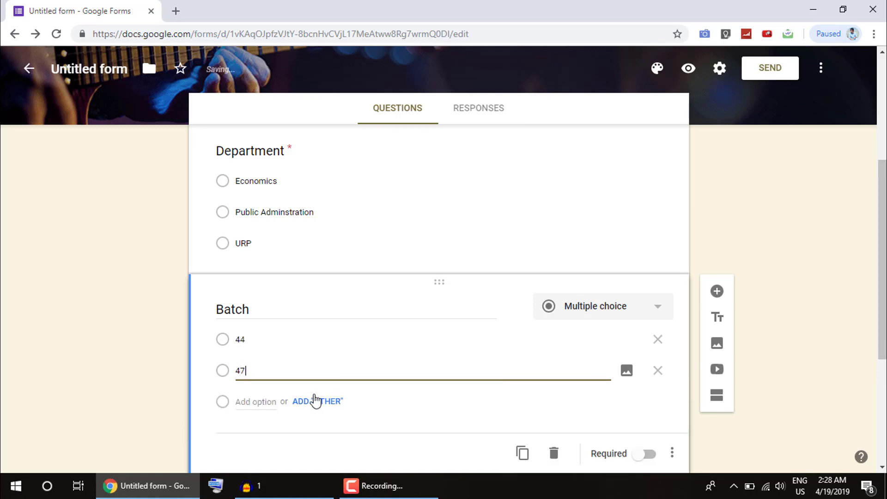
pyautogui.click(253, 401)
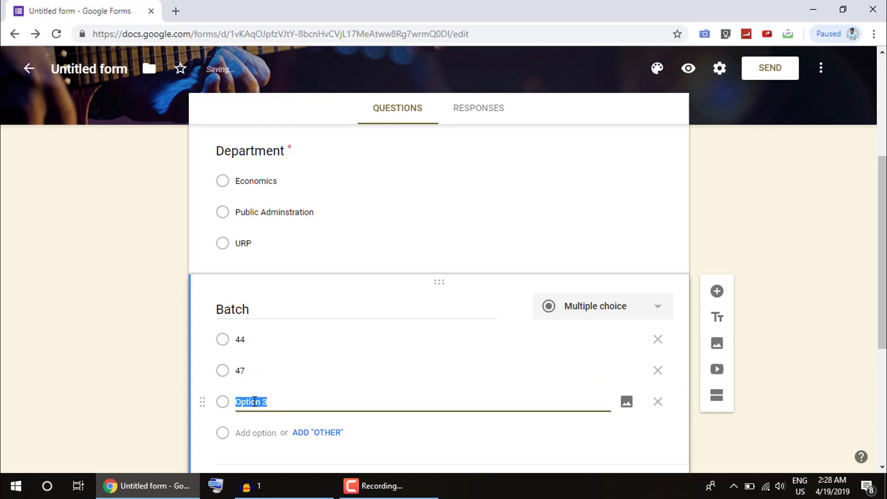
pyautogui.write('48')
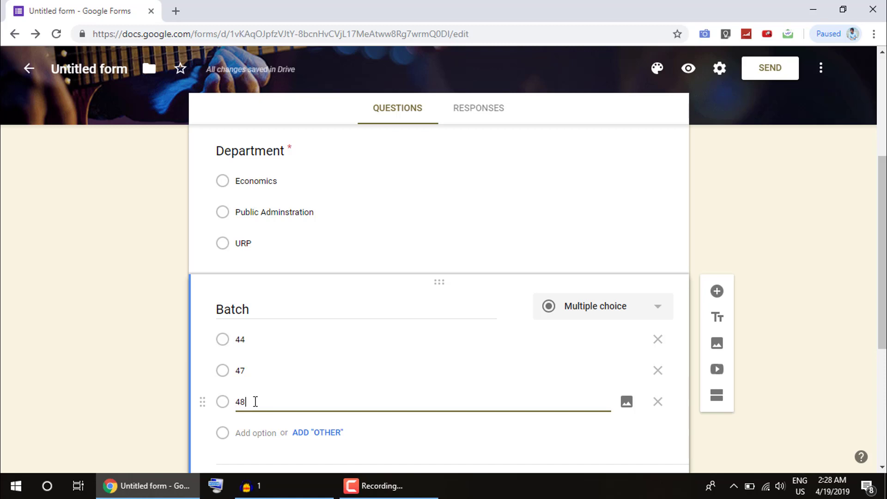
# - Make the Batch question required
pyautogui.scroll(-2, 387, 356)
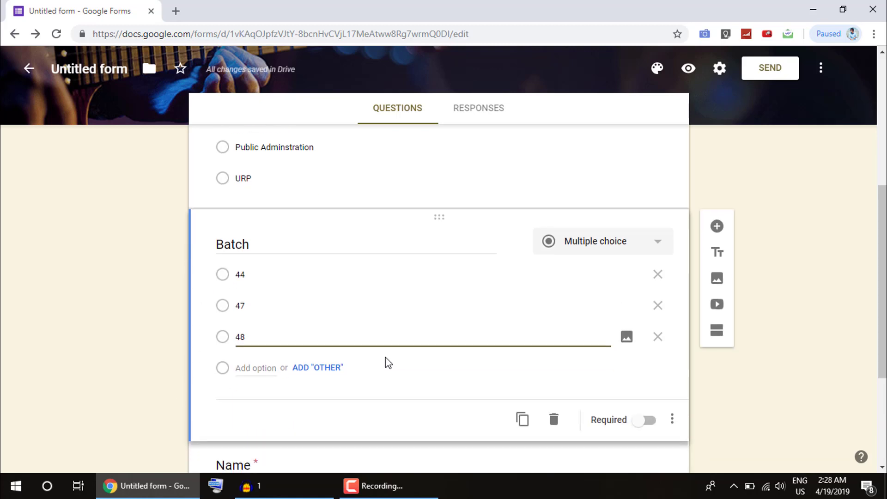
pyautogui.click(641, 422)
pyautogui.click(645, 420)
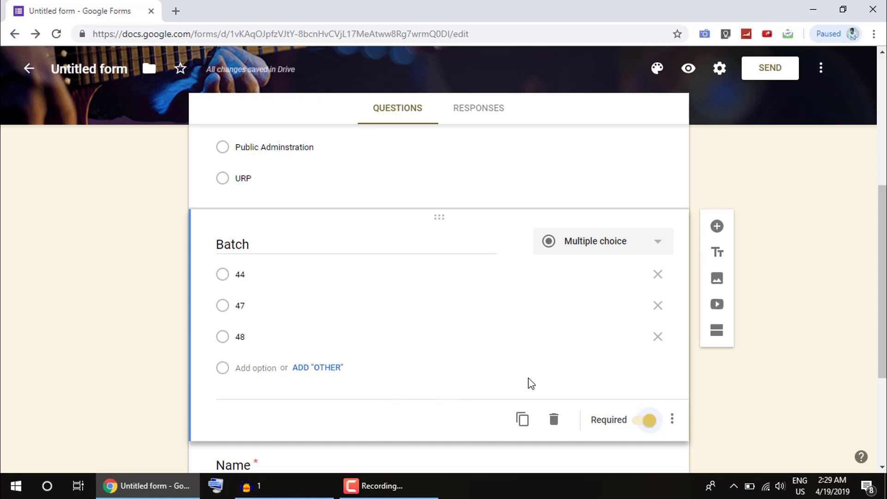
pyautogui.scroll(6, 434, 402)
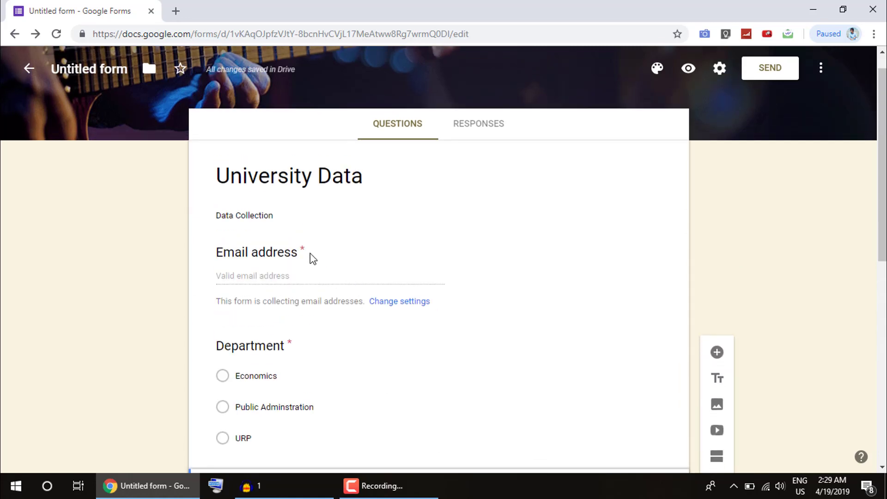
pyautogui.scroll(-10, 277, 365)
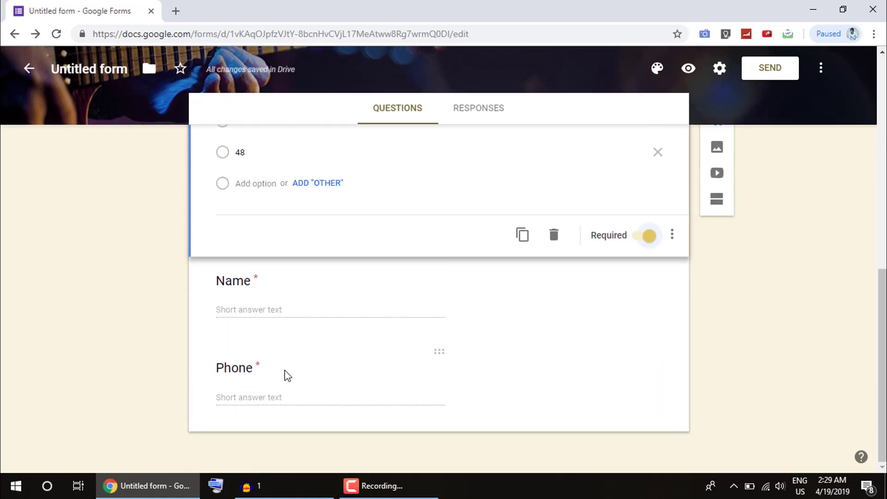
pyautogui.scroll(4, 286, 374)
pyautogui.scroll(5, 292, 378)
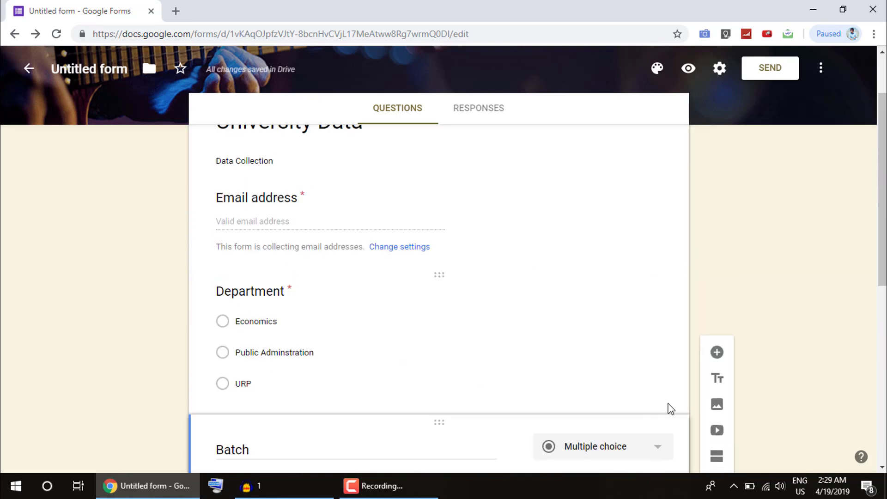
# - Add a new question after Batch titled 'Photo'
pyautogui.click(717, 353)
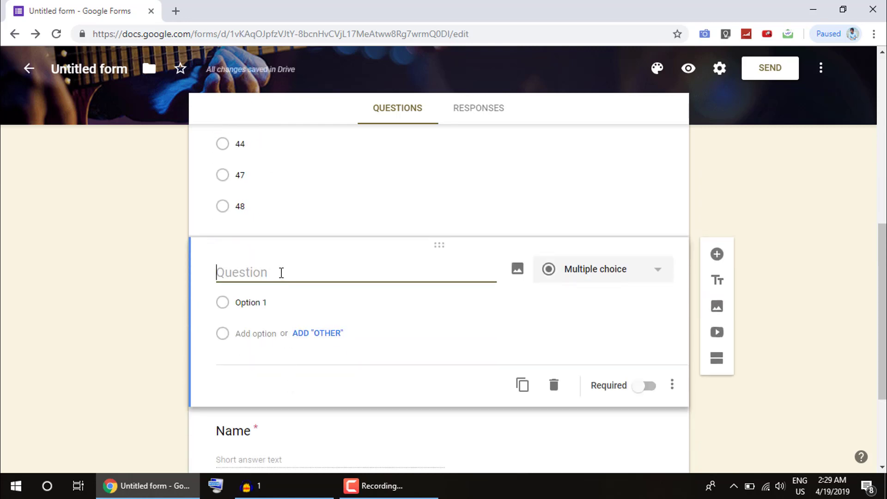
pyautogui.write('ph')
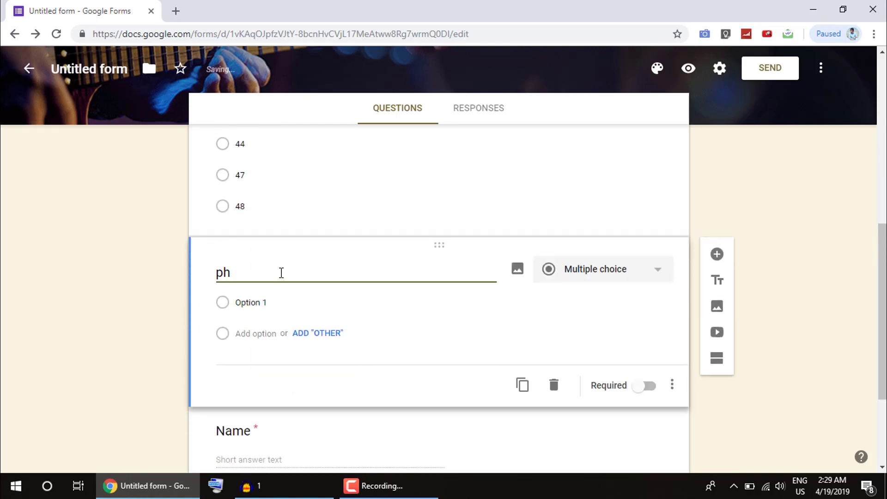
pyautogui.press('BackSpace')
pyautogui.press('BackSpace')
pyautogui.write('h')
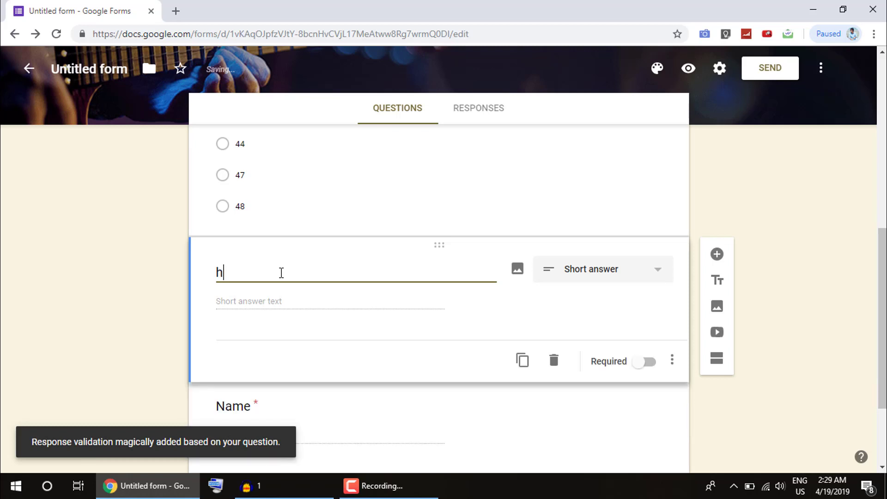
pyautogui.press('BackSpace')
pyautogui.write('Photo')
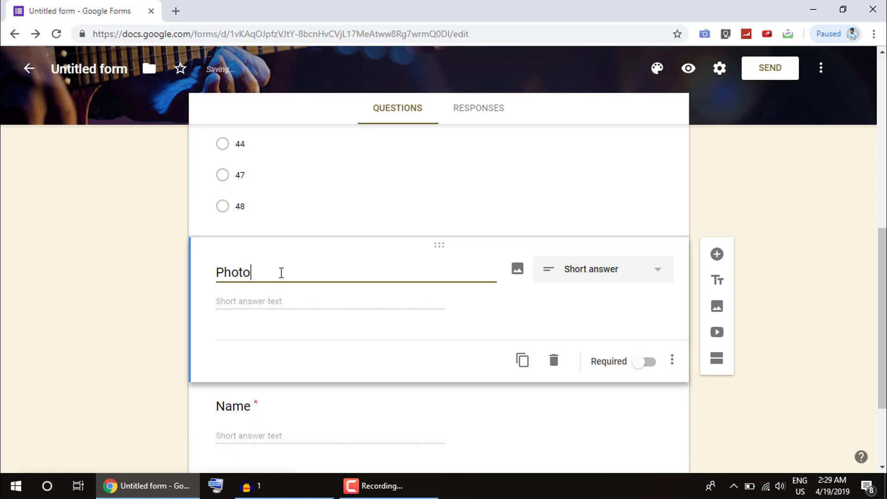
# - Make Photo a File upload question, accepting that uploads go to Drive
pyautogui.click(566, 274)
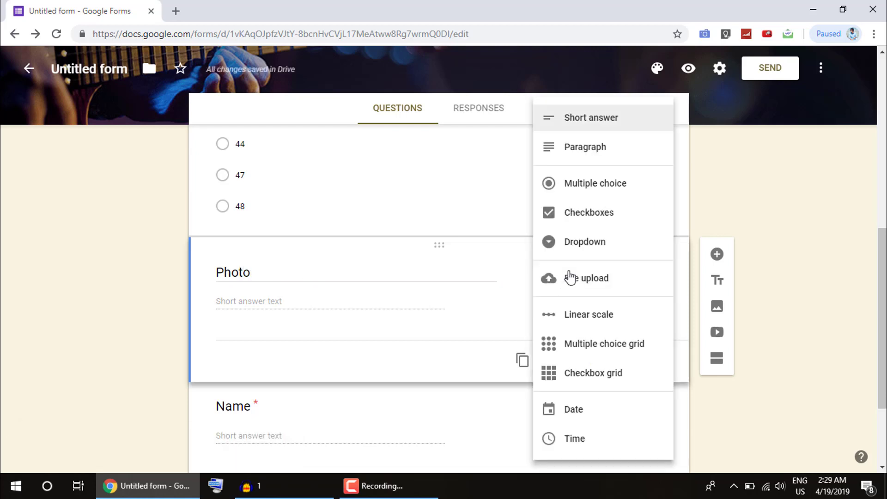
pyautogui.click(574, 290)
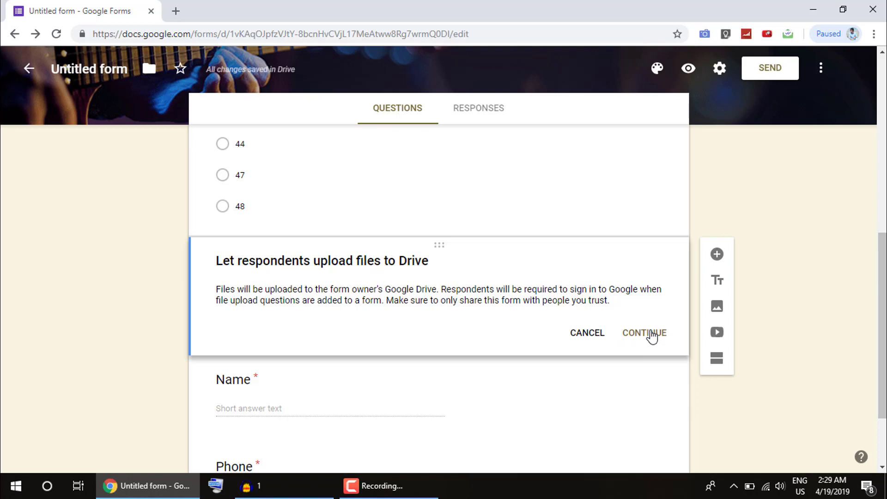
pyautogui.click(651, 334)
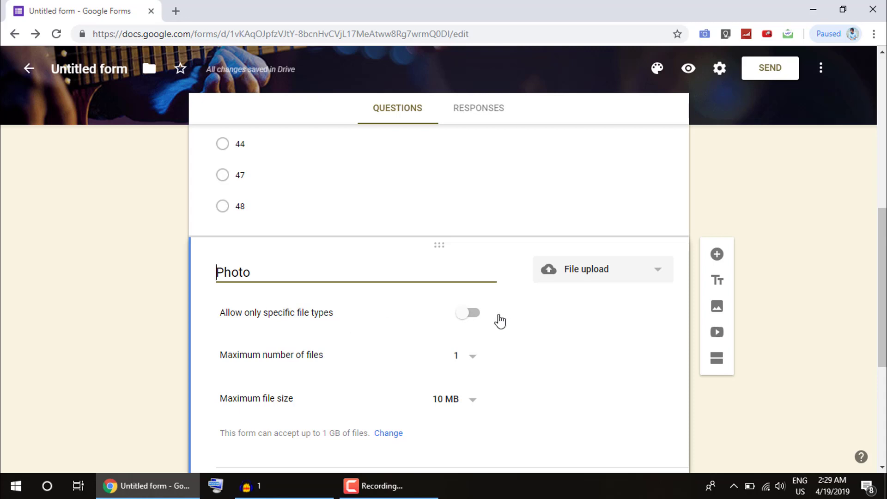
# - Turn on 'Allow only specific file types' for Photo with only Image ticked
pyautogui.click(463, 313)
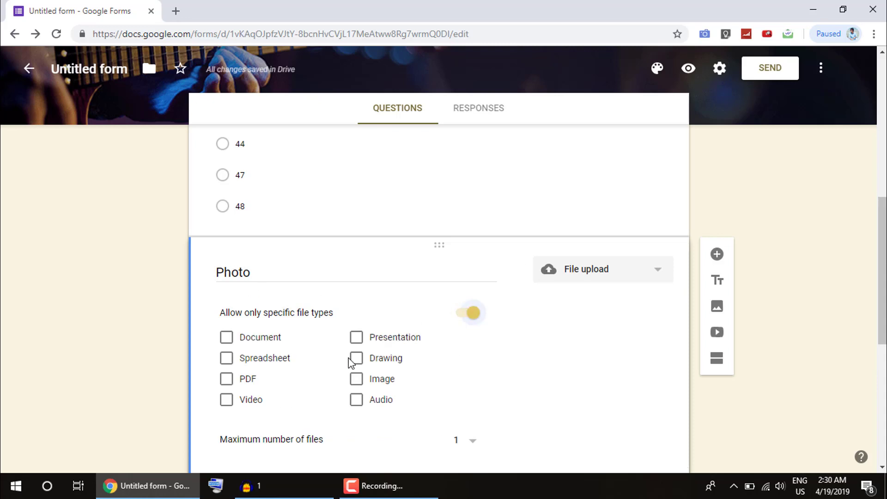
pyautogui.click(356, 379)
pyautogui.scroll(-1, 376, 394)
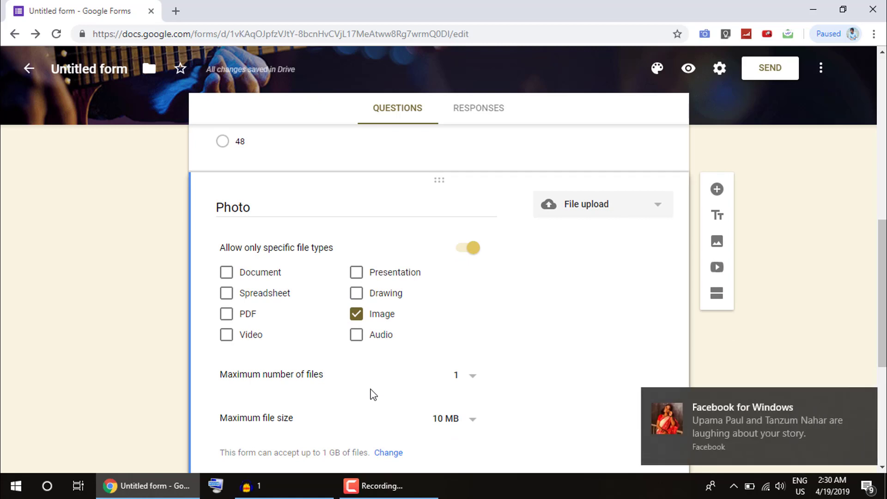
pyautogui.scroll(-3, 382, 401)
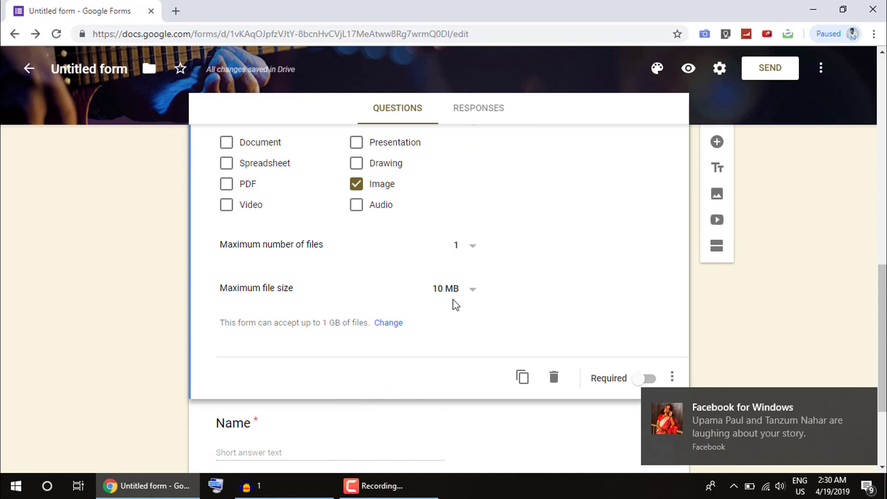
# - Keep Photo's upload limits at 1 file and 10 MB maximum size
pyautogui.click(466, 249)
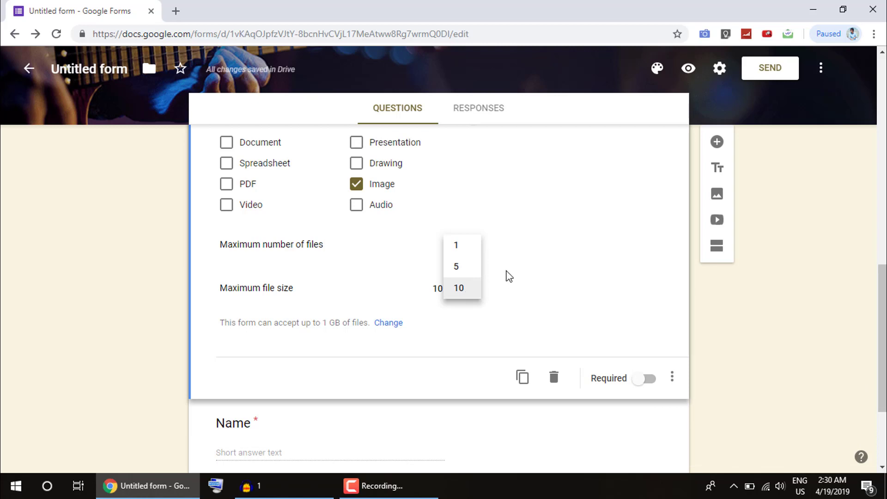
pyautogui.click(467, 248)
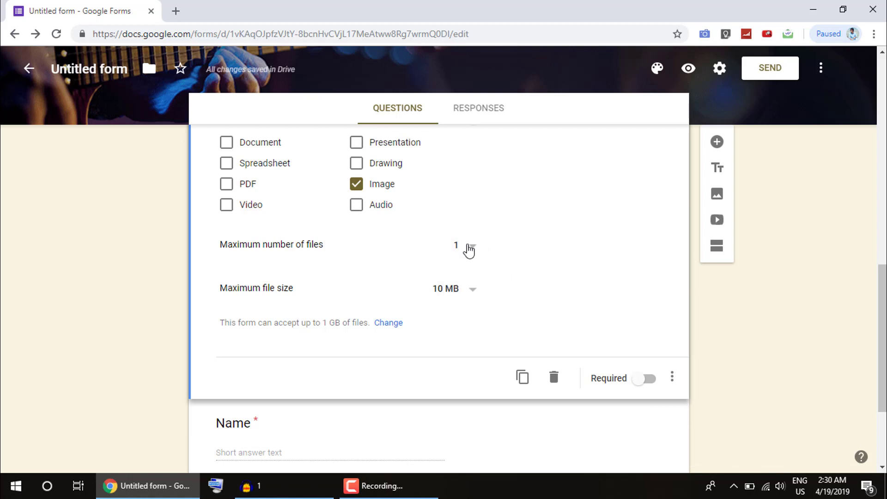
pyautogui.click(459, 289)
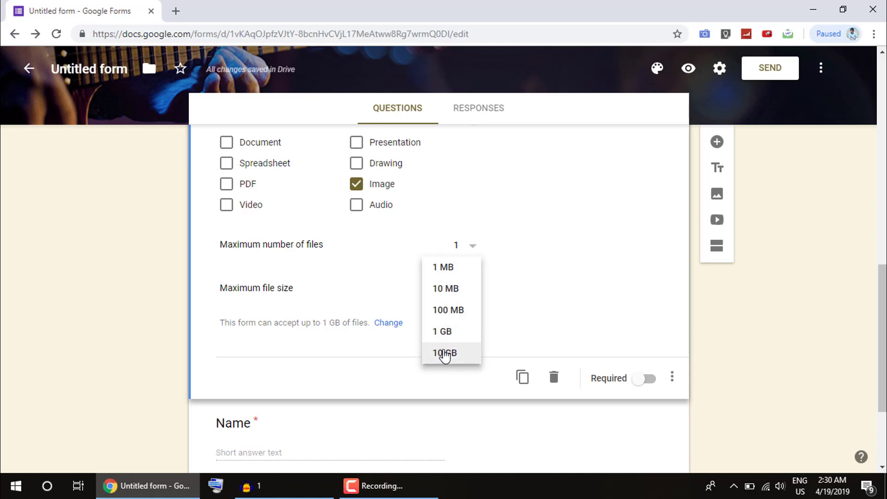
pyautogui.click(507, 333)
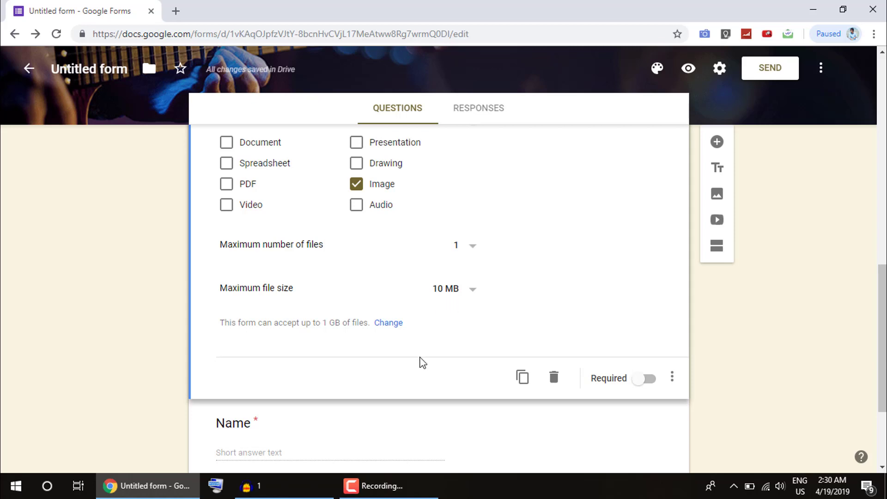
# - Make the Photo upload question required
pyautogui.scroll(3, 420, 363)
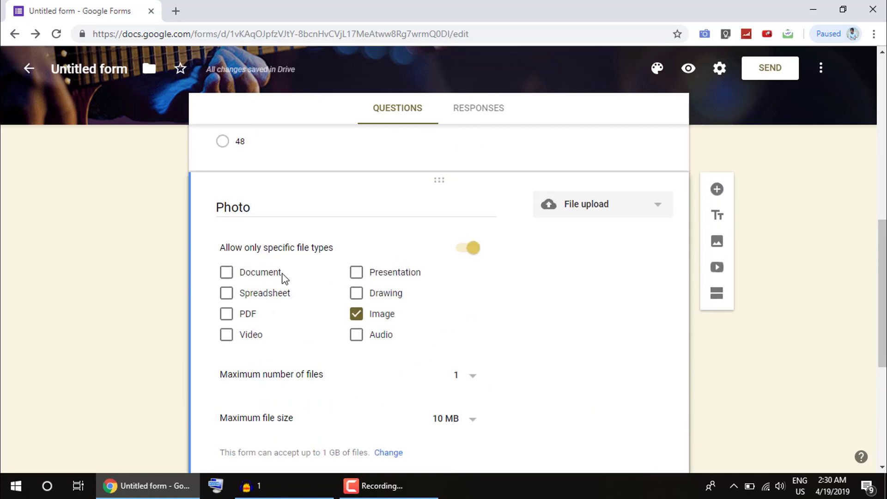
pyautogui.scroll(-2, 392, 361)
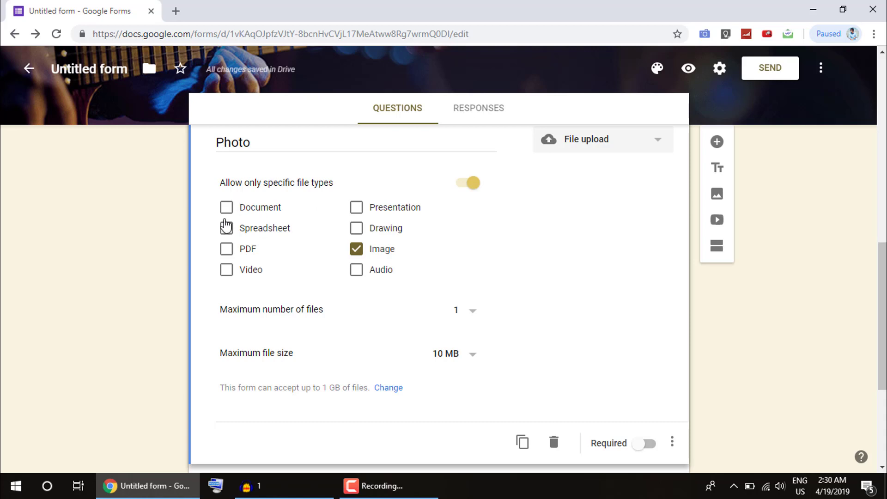
pyautogui.scroll(-1, 485, 339)
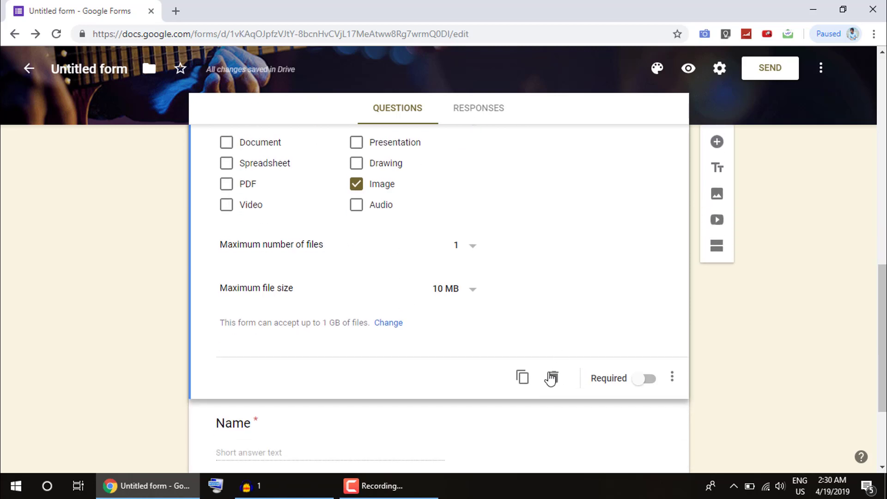
pyautogui.click(642, 380)
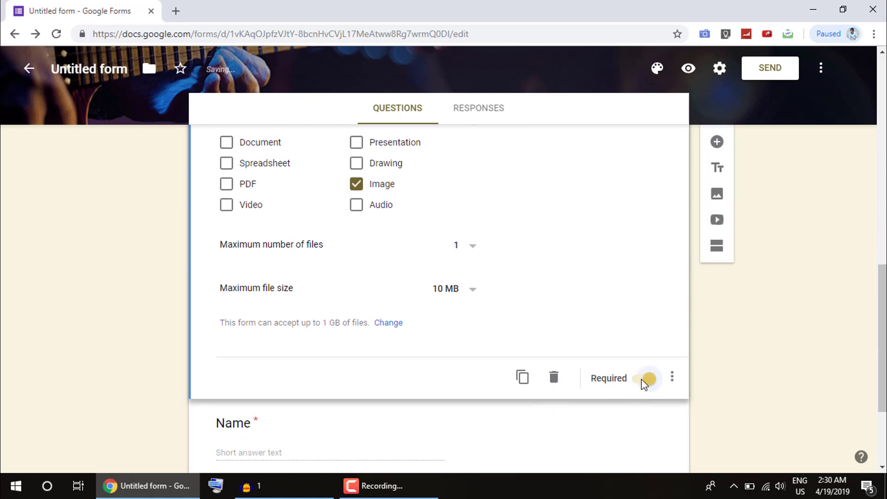
# - Start addressing the invitation e-mail by filling in the recipient's address
pyautogui.click(454, 419)
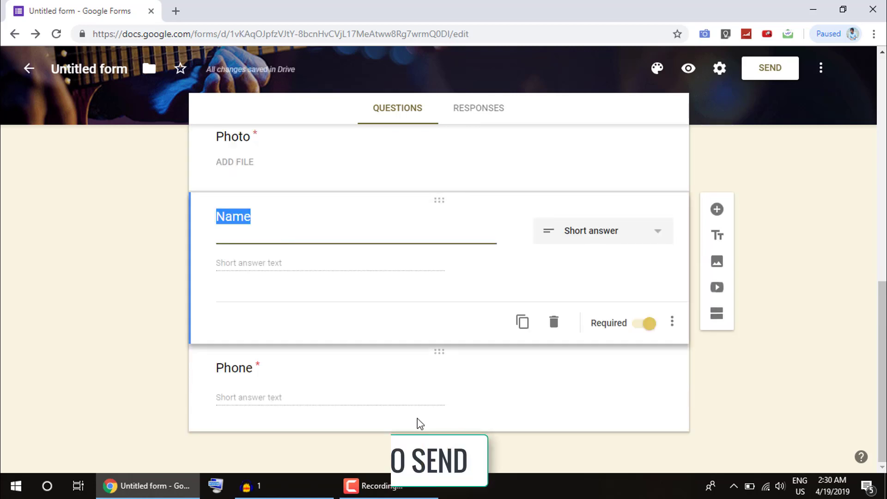
pyautogui.scroll(2, 418, 422)
pyautogui.scroll(8, 419, 423)
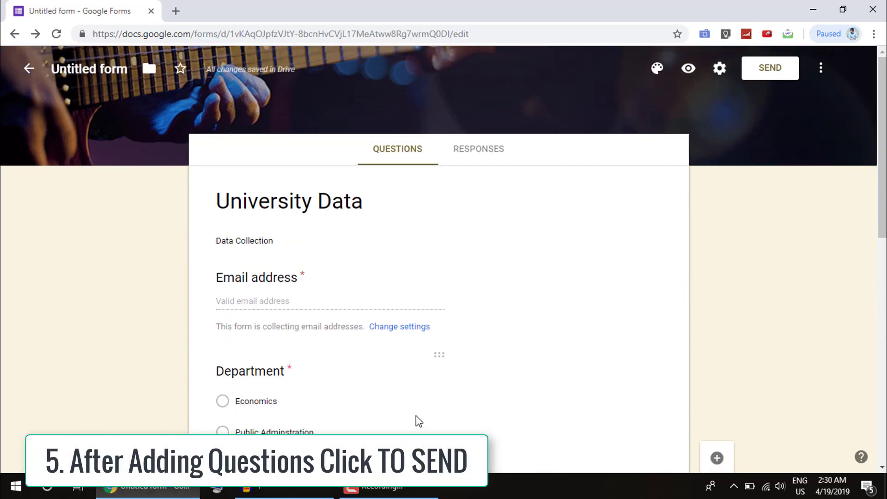
pyautogui.scroll(-6, 418, 420)
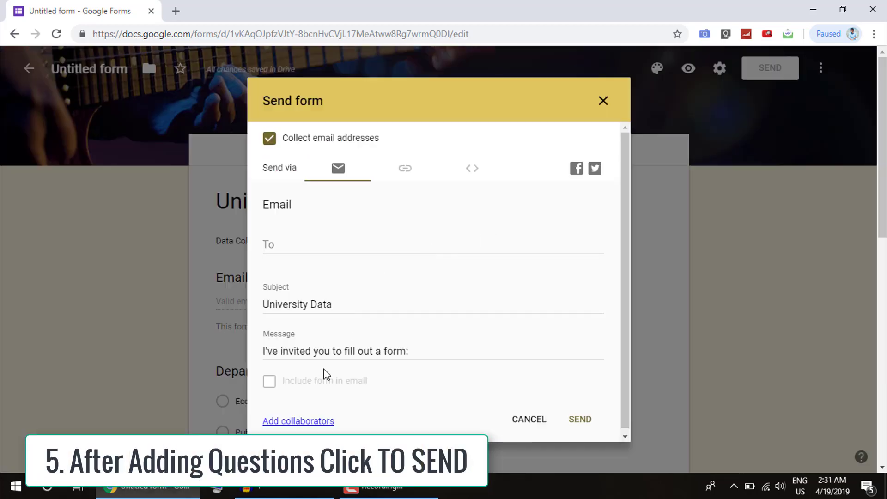
pyautogui.click(302, 247)
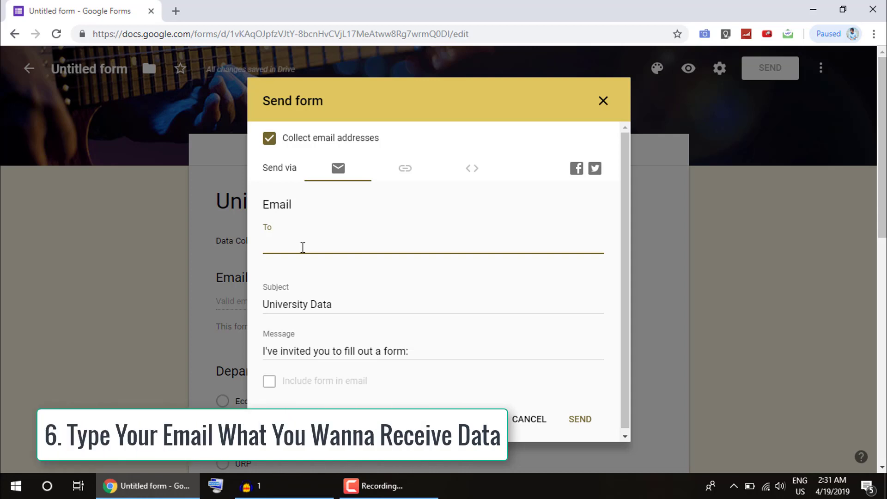
pyautogui.press('BackSpace')
pyautogui.press('BackSpace')
pyautogui.press('BackSpace')
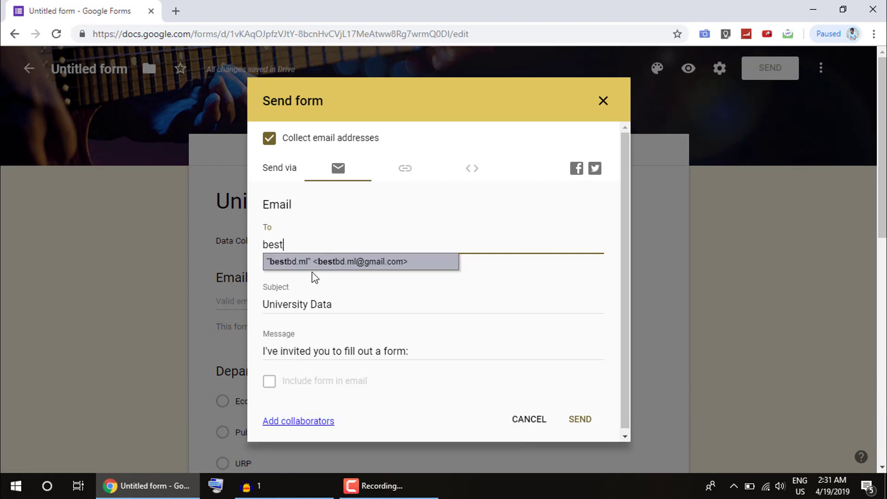
pyautogui.click(314, 262)
# - Retype the recipient's e-mail address and replace the invitation message with 'Thanks'
pyautogui.moveTo(340, 258); pyautogui.dragTo(217, 236)
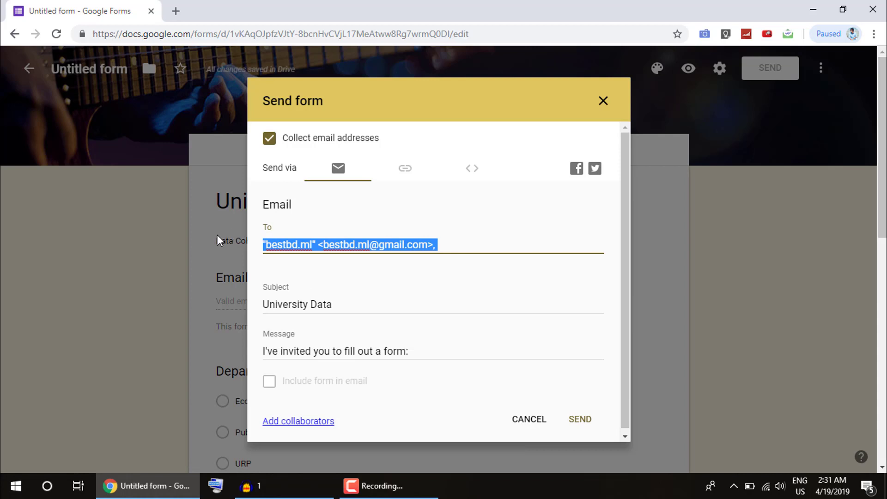
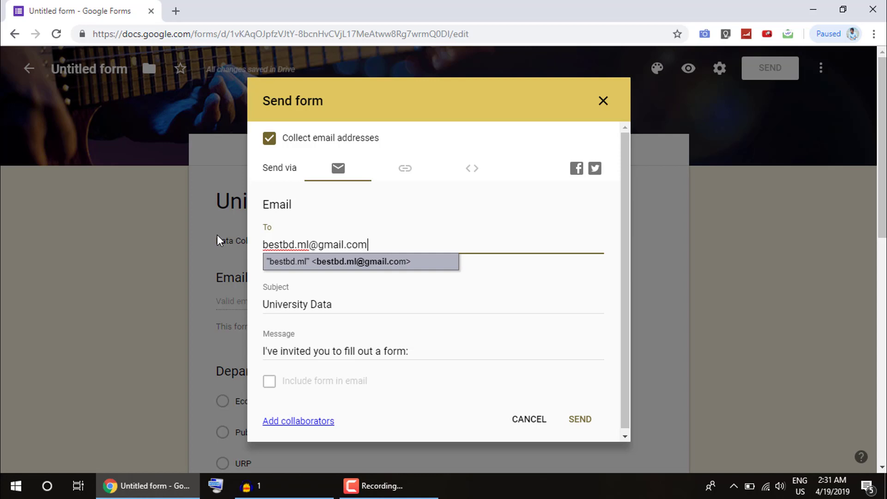
pyautogui.click(339, 342)
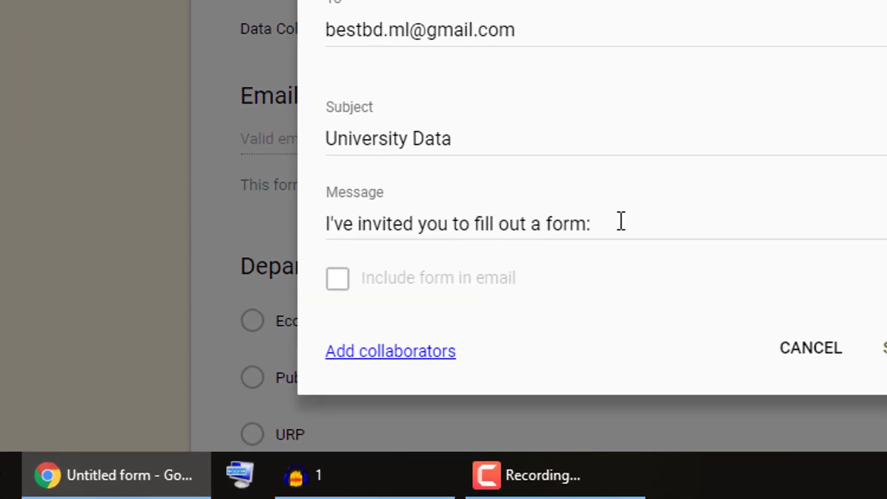
pyautogui.moveTo(620, 224); pyautogui.dragTo(327, 213)
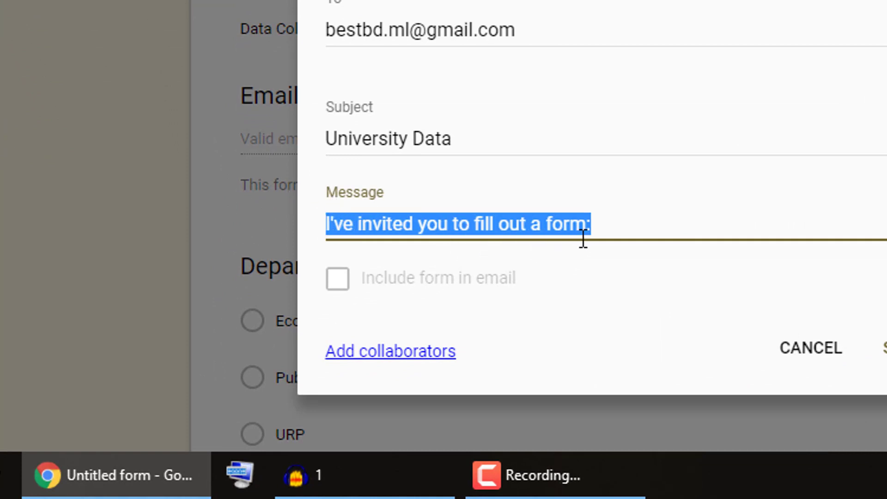
pyautogui.write('Thanks')
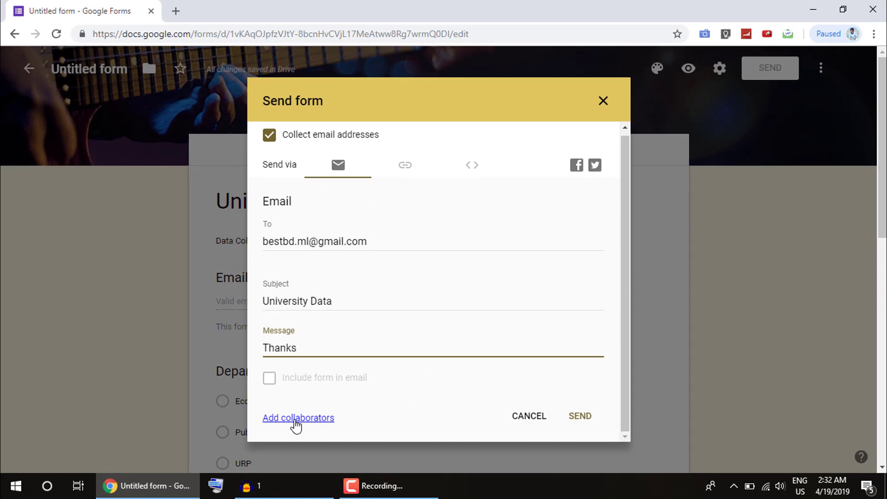
# - Review the form's collaborator sharing settings and close them with Done
pyautogui.click(296, 418)
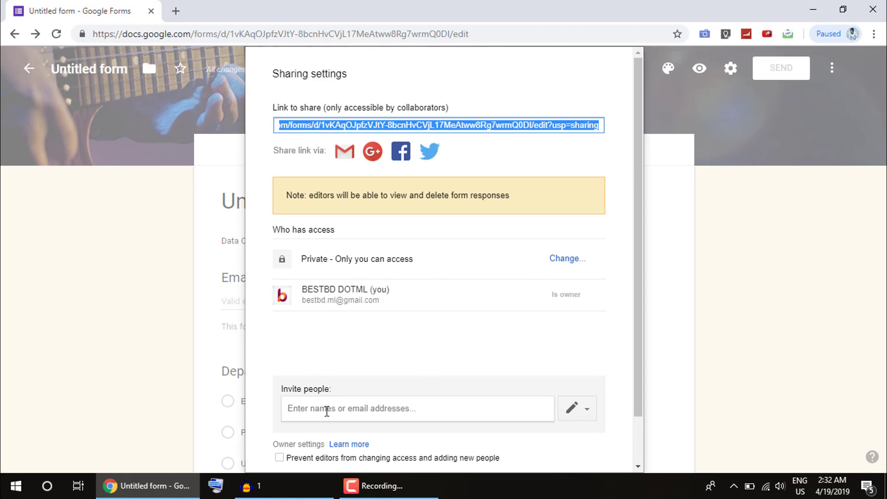
pyautogui.scroll(-2, 436, 413)
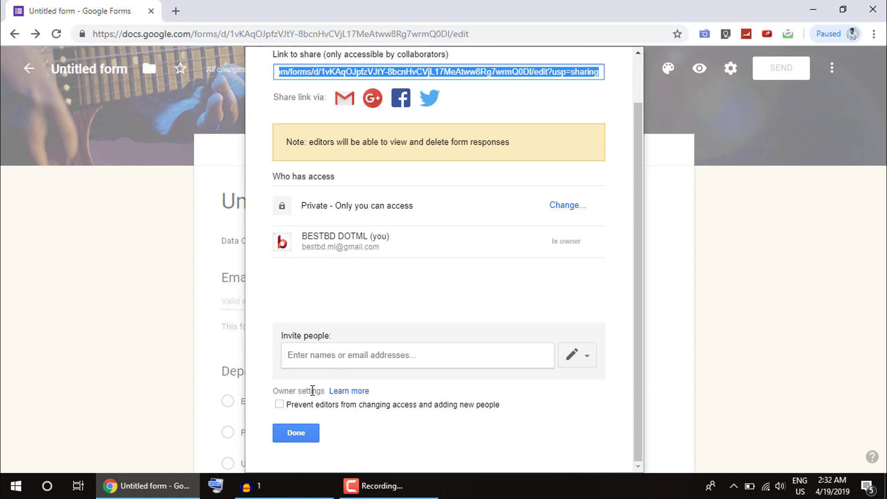
pyautogui.scroll(1, 312, 391)
pyautogui.scroll(-1, 312, 390)
pyautogui.scroll(1, 297, 407)
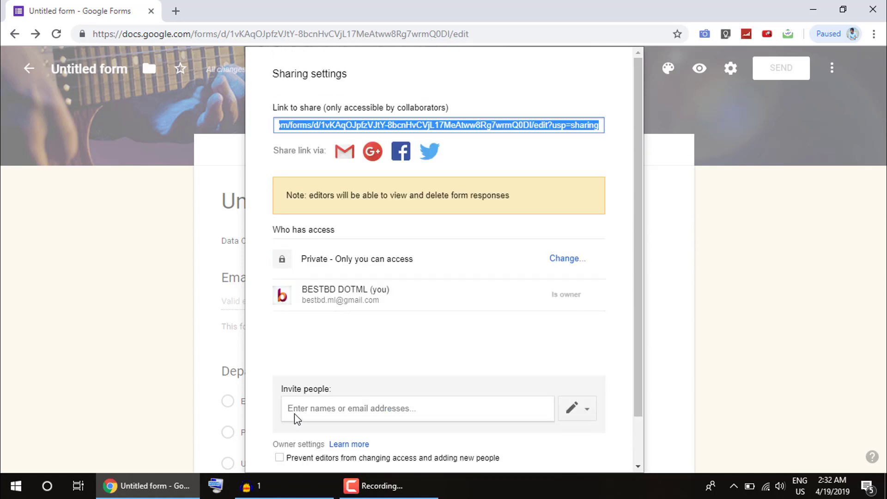
pyautogui.scroll(-1, 303, 423)
pyautogui.click(303, 427)
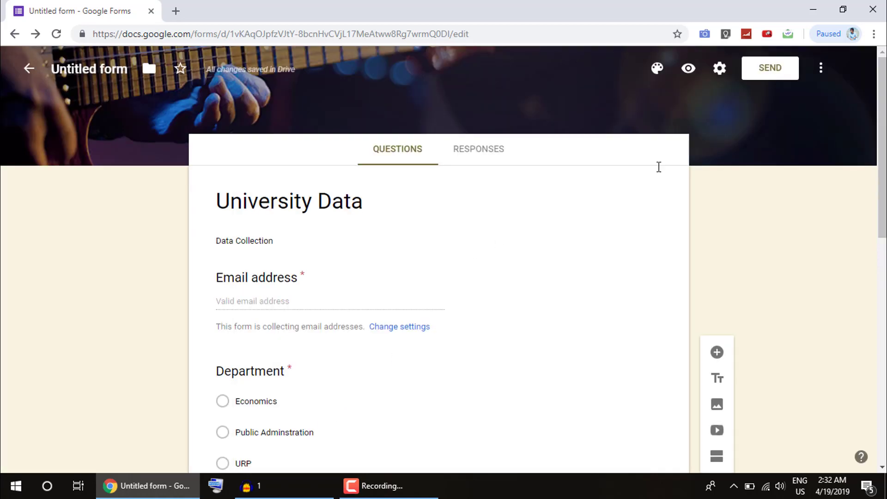
# - Open the Send form window and enter the recipient's e-mail address
pyautogui.click(773, 70)
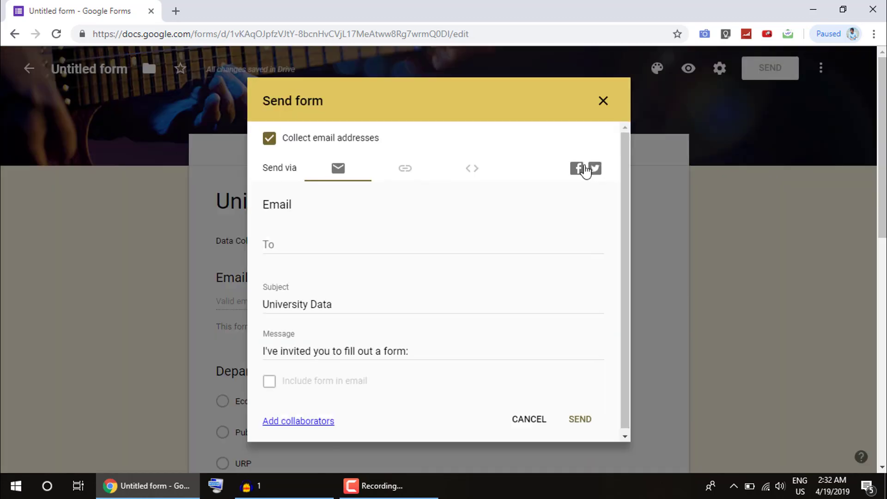
pyautogui.click(334, 244)
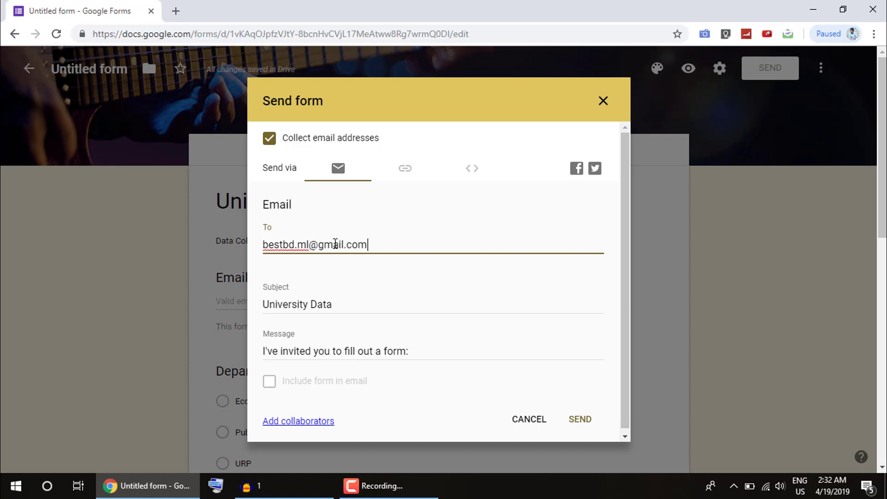
pyautogui.scroll(-1, 329, 356)
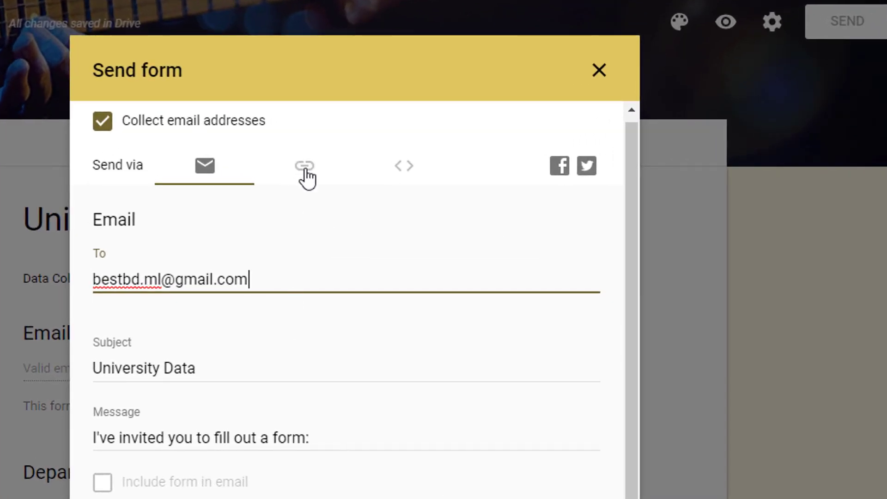
# - Copy the form's link from Send form and tick Shorten URL
pyautogui.click(304, 167)
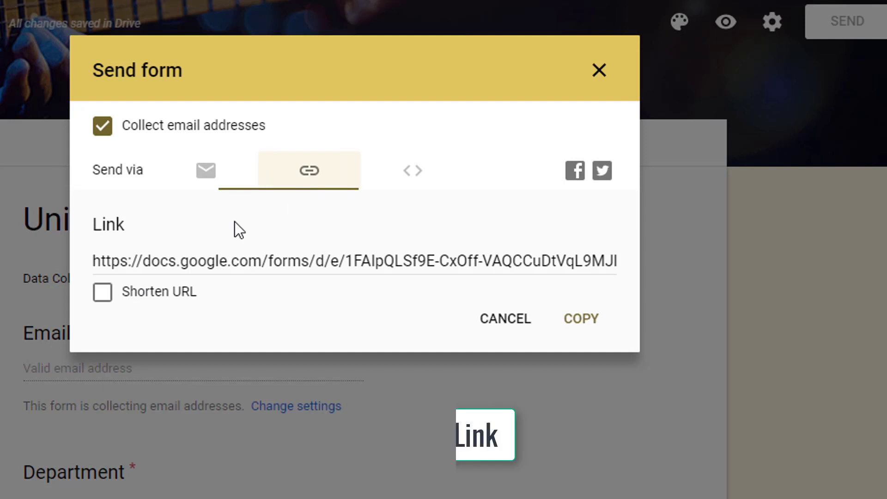
pyautogui.click(465, 257)
pyautogui.rightClick(251, 264)
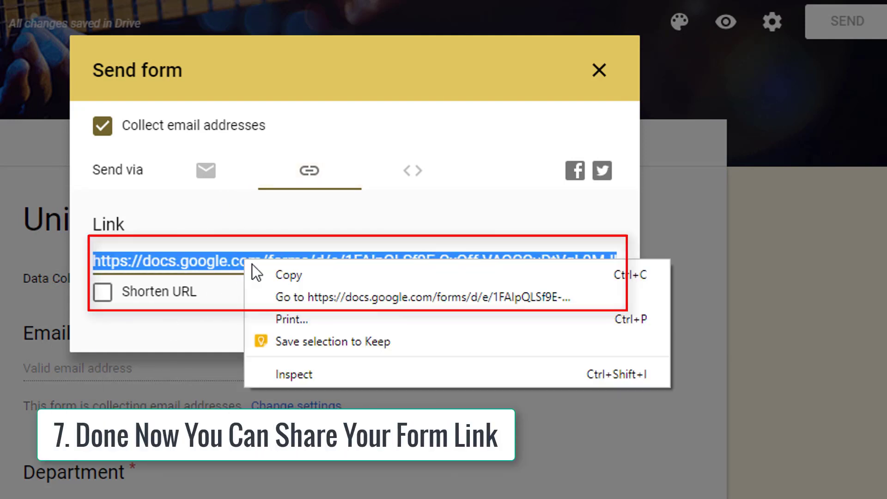
pyautogui.click(282, 274)
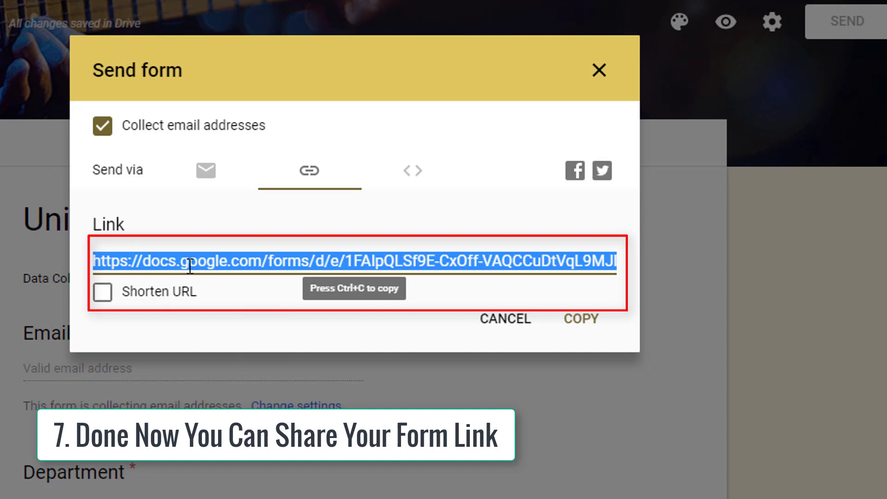
pyautogui.click(103, 292)
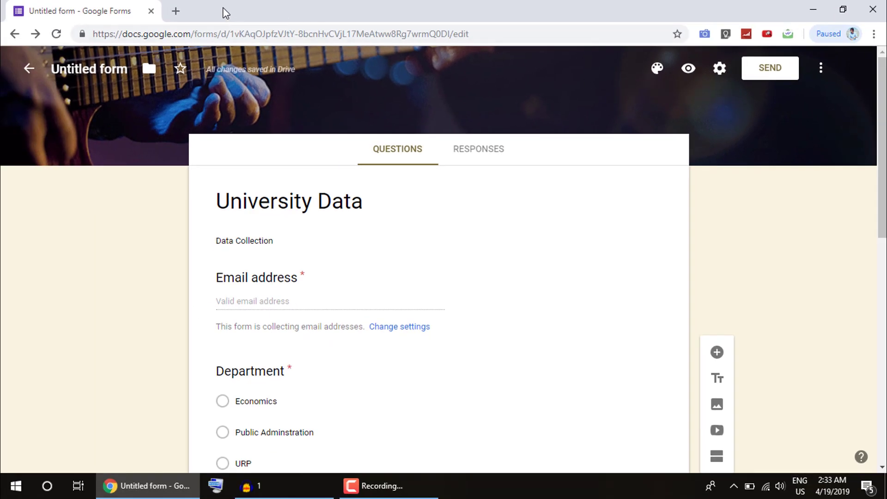
# - Load the copied form link in a new browser tab
pyautogui.click(176, 11)
pyautogui.rightClick(220, 40)
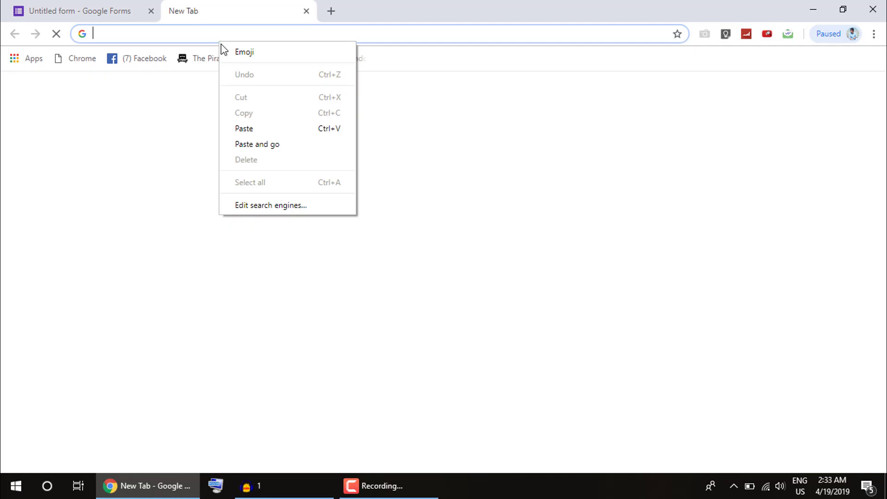
pyautogui.click(257, 144)
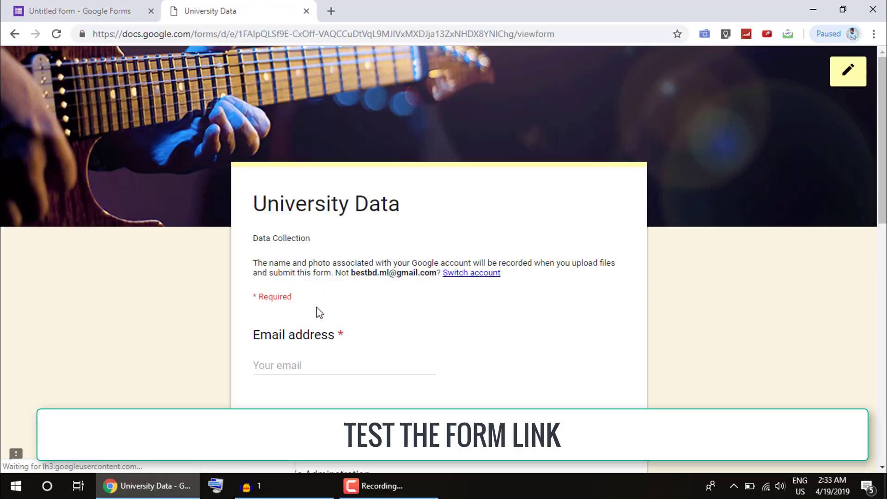
pyautogui.scroll(-3, 319, 312)
pyautogui.scroll(3, 323, 315)
pyautogui.scroll(-12, 324, 317)
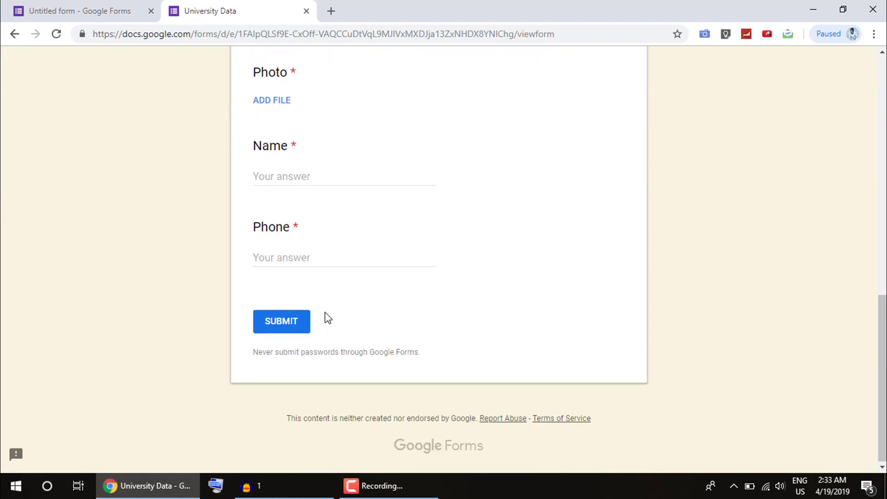
pyautogui.scroll(6, 327, 317)
pyautogui.scroll(8, 326, 319)
# - Fill in the e-mail and answer Department 'Public Adminstration' and Batch 47
pyautogui.click(323, 360)
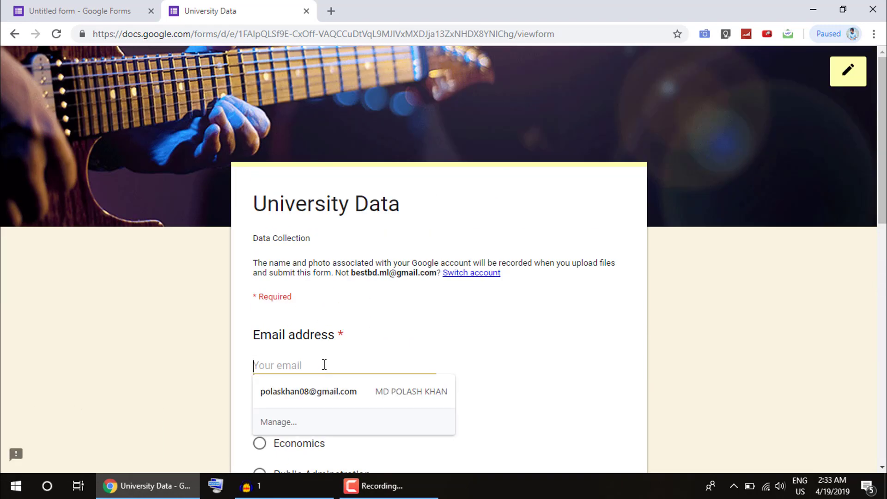
pyautogui.click(325, 383)
pyautogui.scroll(-3, 333, 385)
pyautogui.scroll(-8, 339, 383)
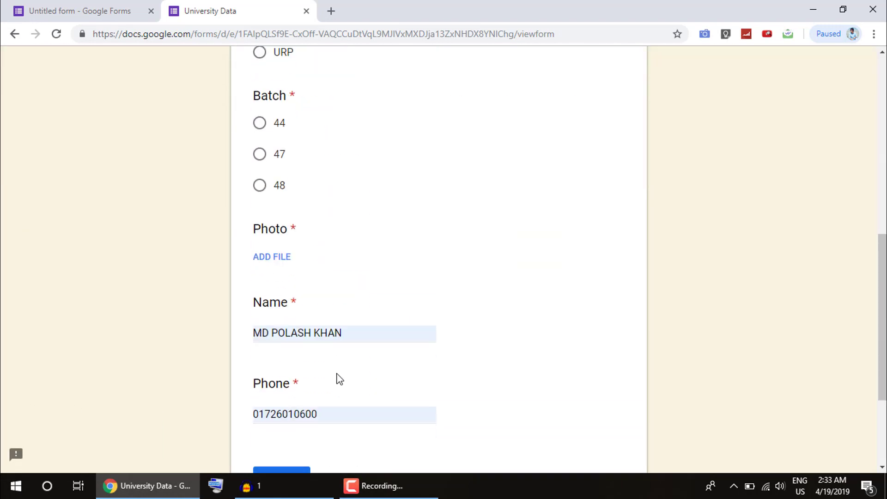
pyautogui.scroll(6, 337, 376)
pyautogui.scroll(4, 339, 373)
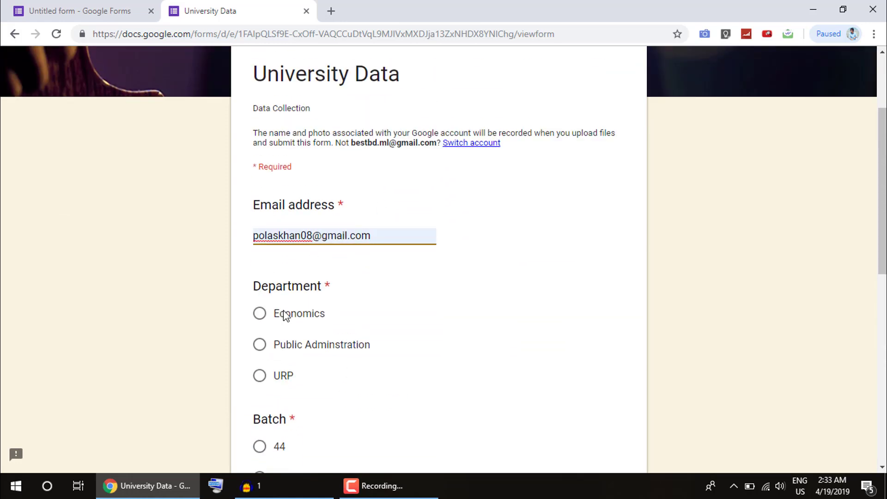
pyautogui.click(260, 345)
pyautogui.scroll(-3, 318, 355)
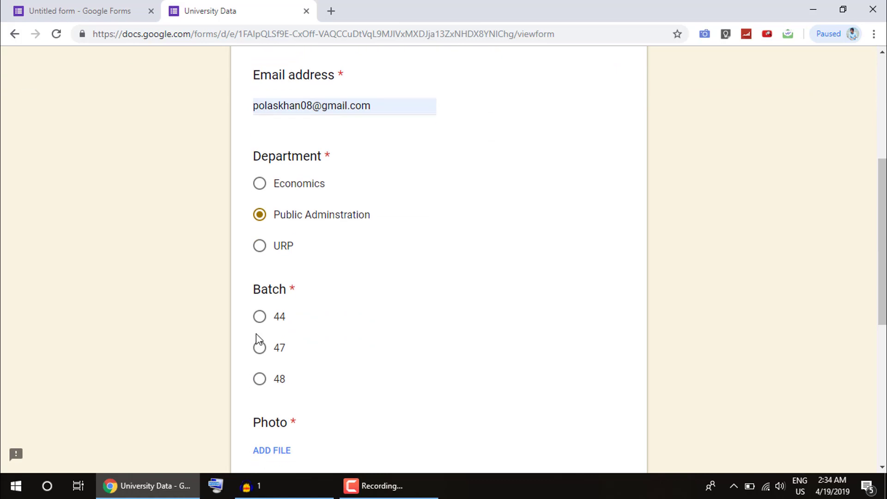
pyautogui.click(258, 345)
pyautogui.scroll(-4, 305, 342)
# - Attach hguyu.jpg from the Desktop as the Photo answer
pyautogui.click(271, 255)
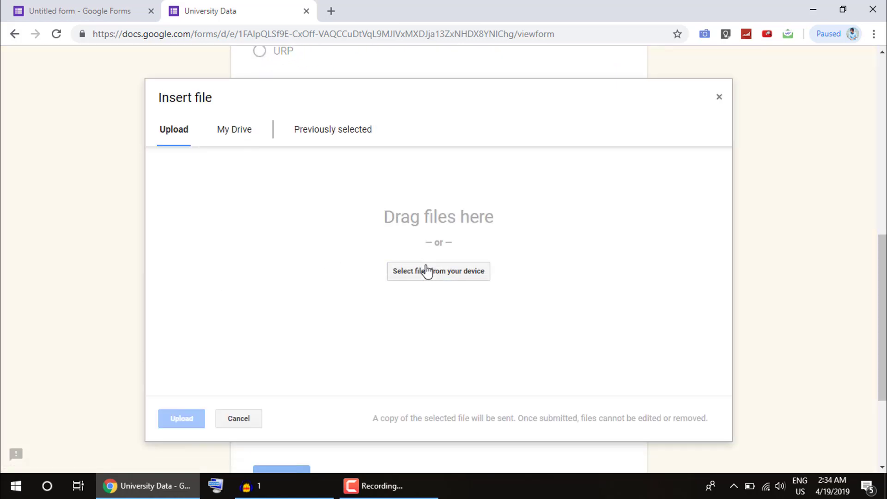
pyautogui.click(425, 270)
pyautogui.moveTo(99, 159); pyautogui.dragTo(106, 146)
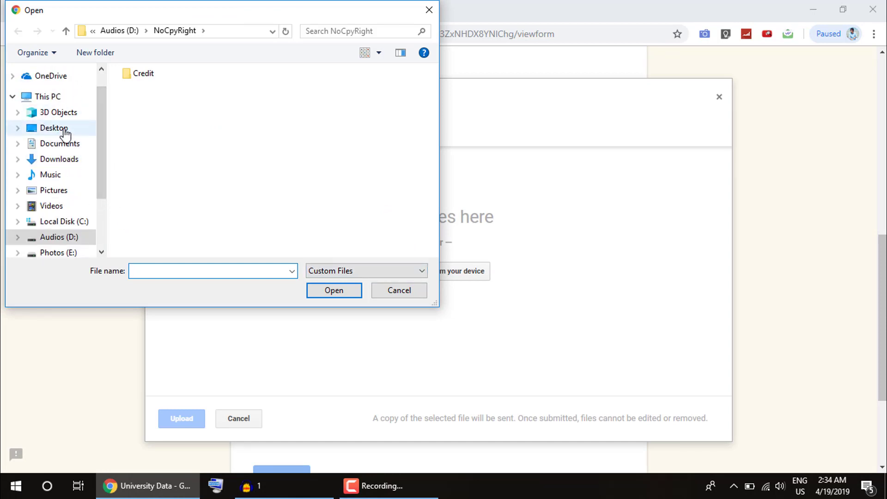
pyautogui.click(65, 132)
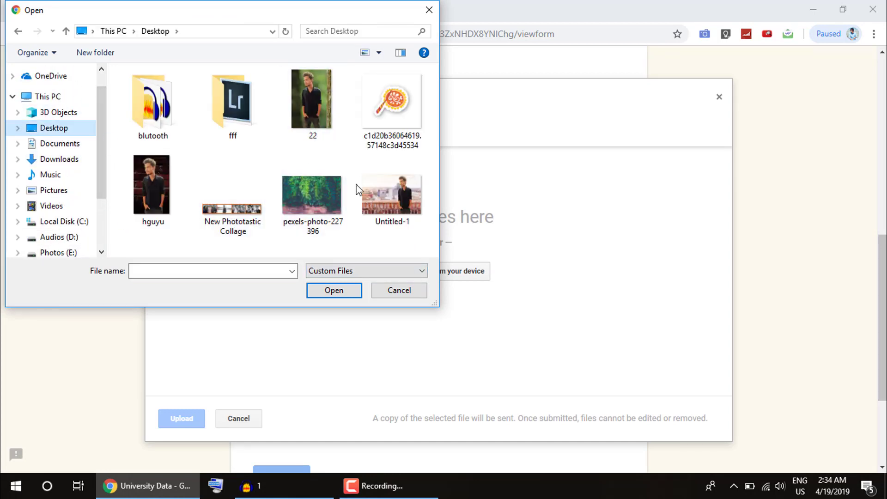
pyautogui.doubleClick(149, 191)
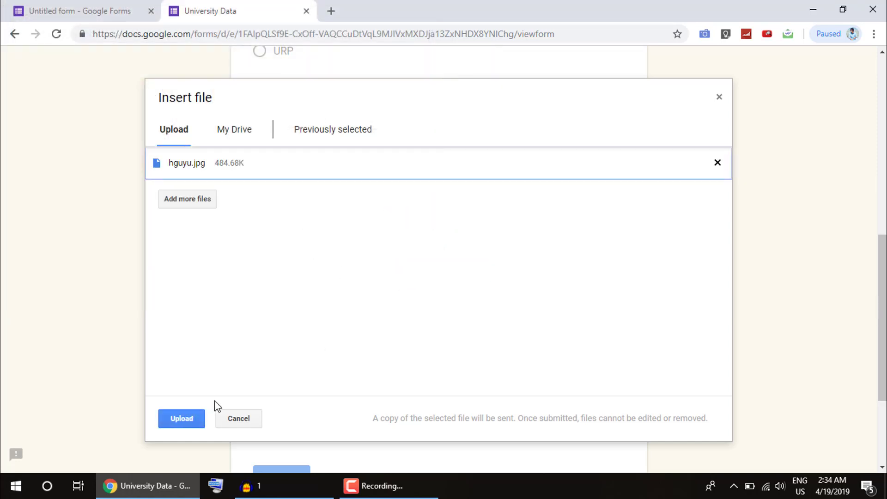
pyautogui.click(190, 418)
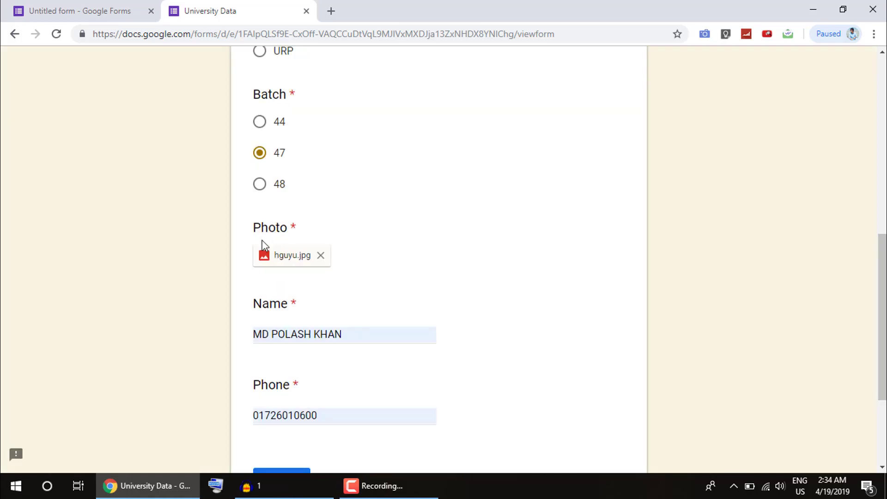
# - Submit the filled-in University Data test response with the uploaded hguyu.jpg photo
pyautogui.scroll(-3, 316, 416)
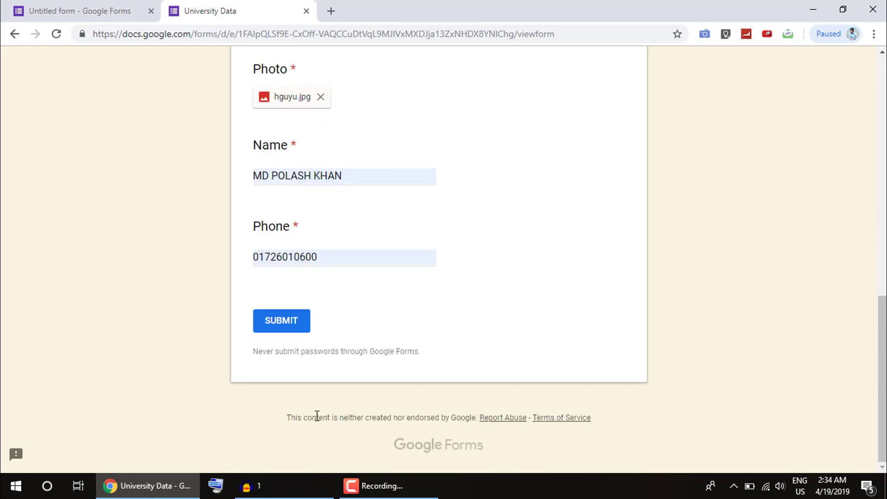
pyautogui.scroll(10, 279, 282)
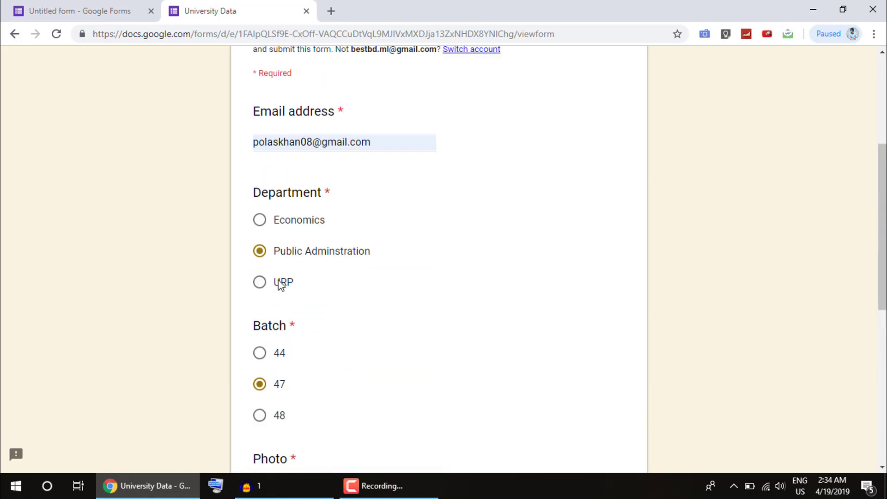
pyautogui.scroll(-10, 301, 307)
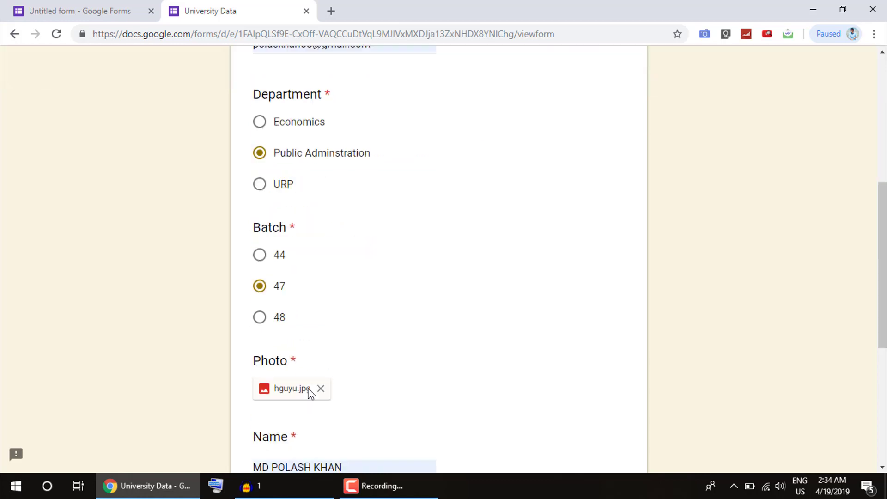
pyautogui.click(286, 389)
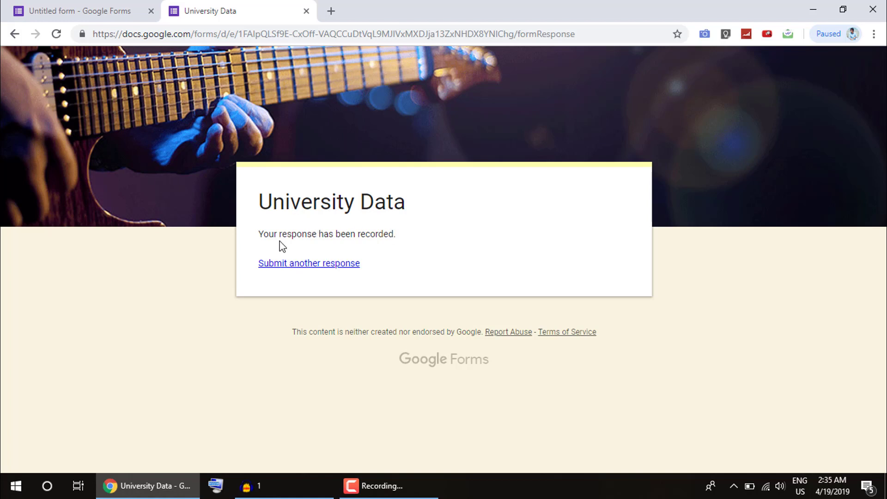
# - Return to the form editor and open the Responses summary showing the 1 response
pyautogui.click(109, 10)
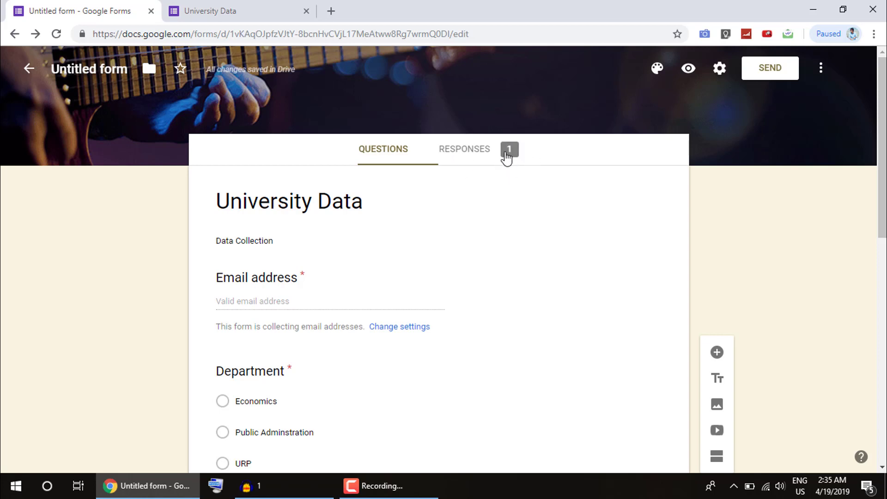
pyautogui.click(468, 154)
pyautogui.scroll(-3, 341, 337)
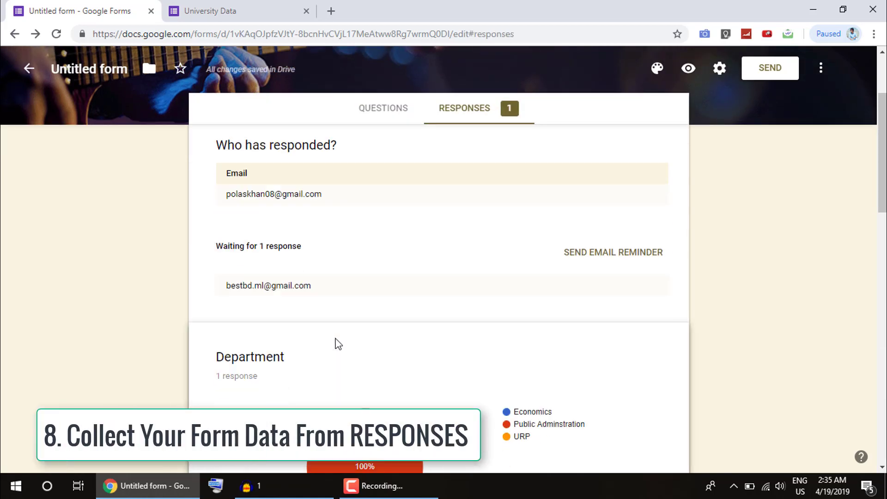
pyautogui.scroll(-3, 317, 355)
pyautogui.scroll(6, 317, 358)
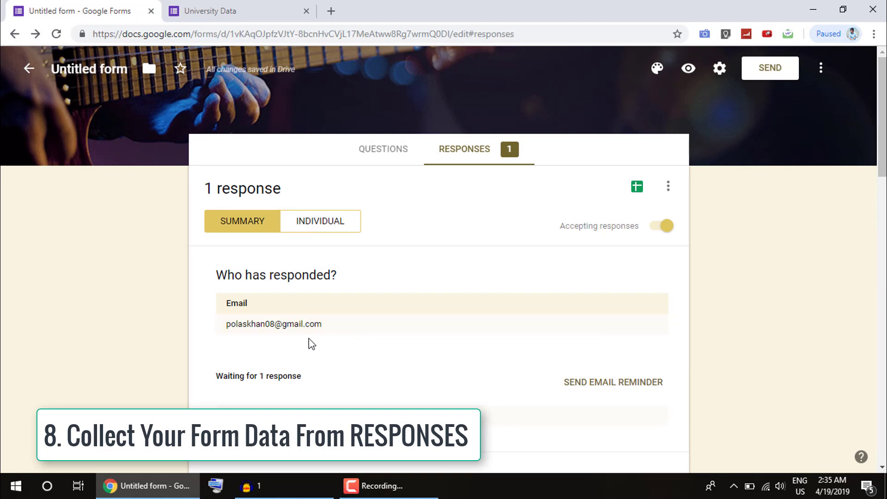
# - Review the individual response and its photo, then close the preview and return to the confirmation page
pyautogui.click(258, 328)
pyautogui.scroll(-8, 302, 363)
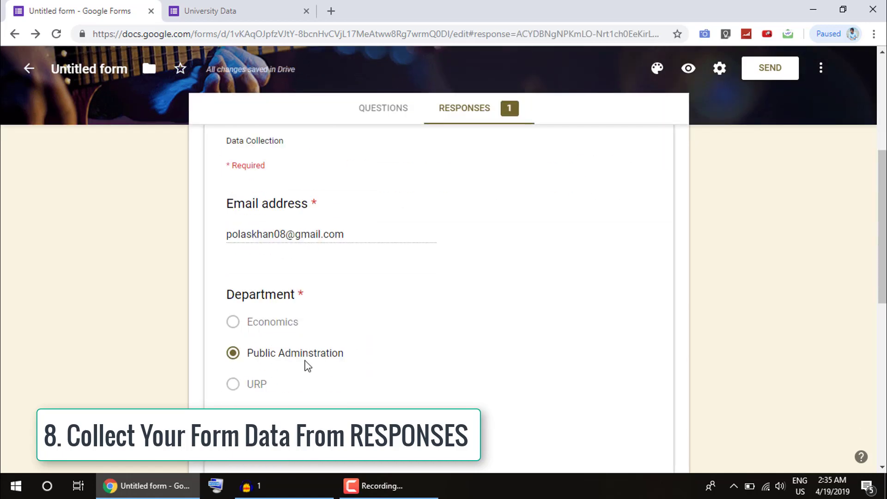
pyautogui.scroll(-6, 249, 393)
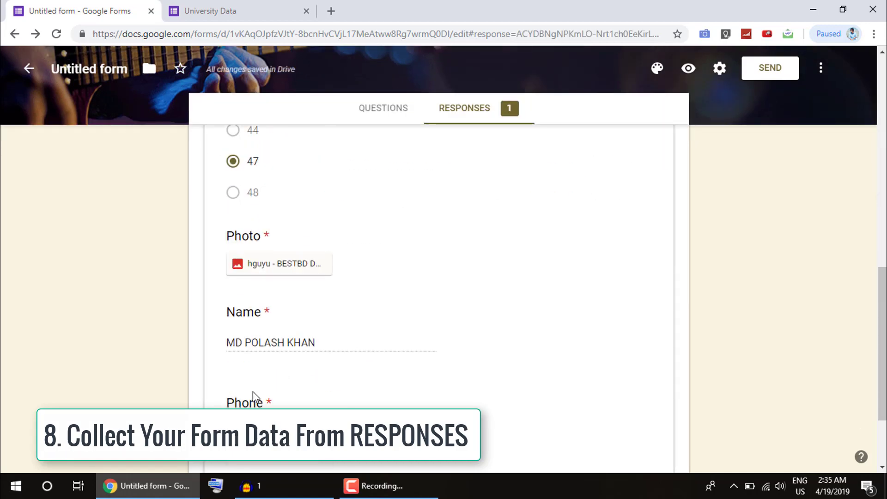
pyautogui.scroll(6, 277, 399)
pyautogui.scroll(5, 280, 395)
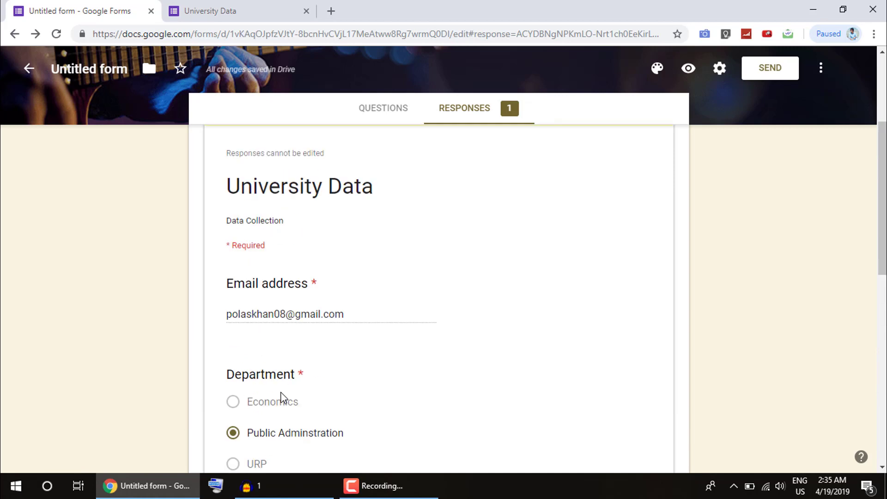
pyautogui.scroll(-9, 279, 397)
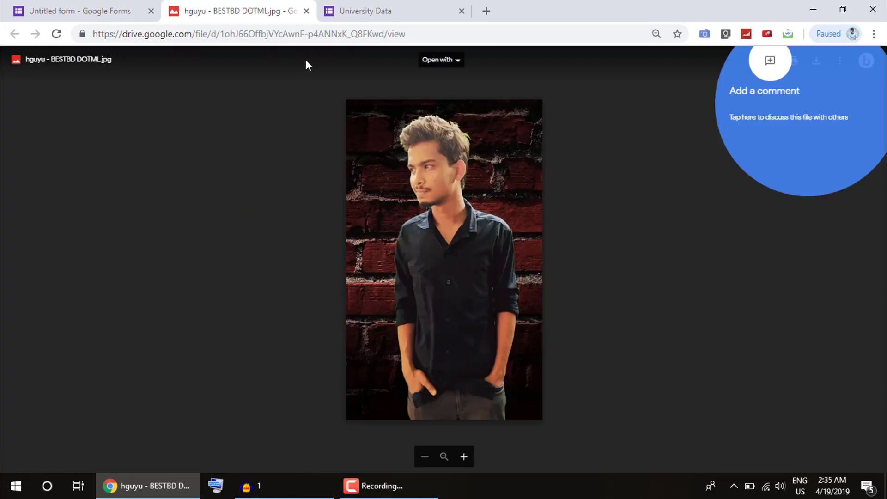
pyautogui.click(306, 11)
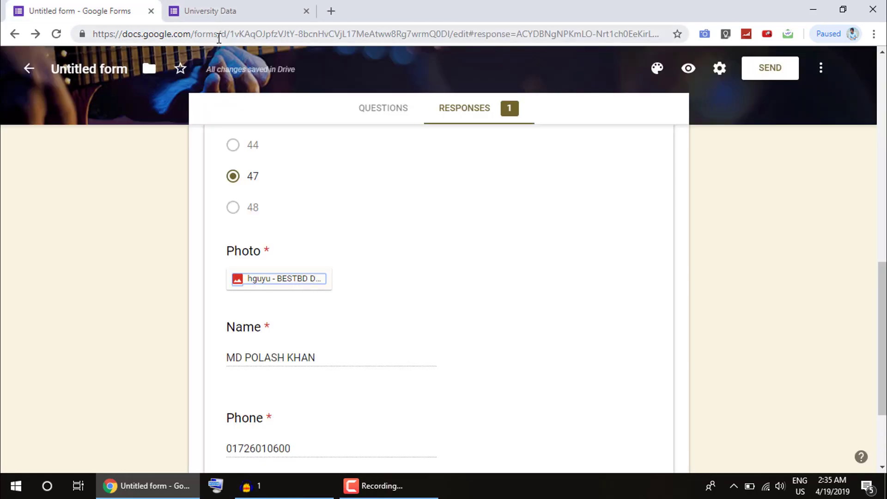
pyautogui.click(233, 16)
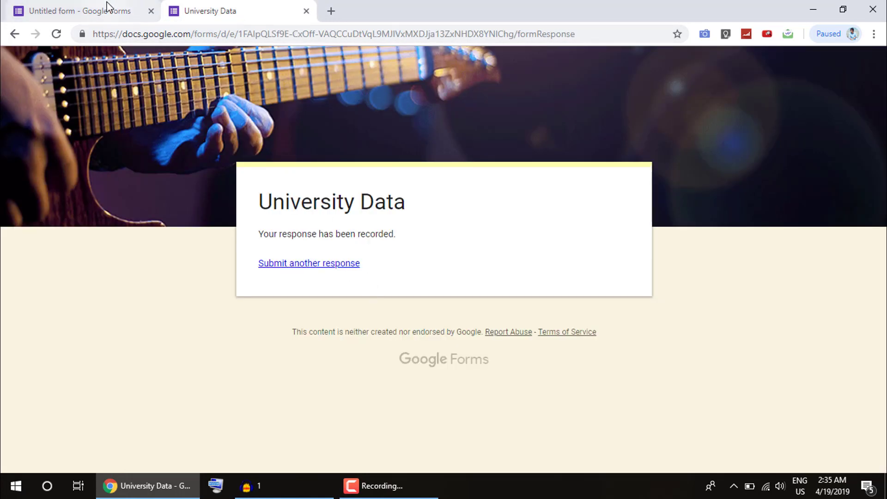
# - Go back to the editor's QUESTIONS view and select the Name question
pyautogui.click(79, 10)
pyautogui.scroll(10, 295, 333)
pyautogui.scroll(3, 299, 335)
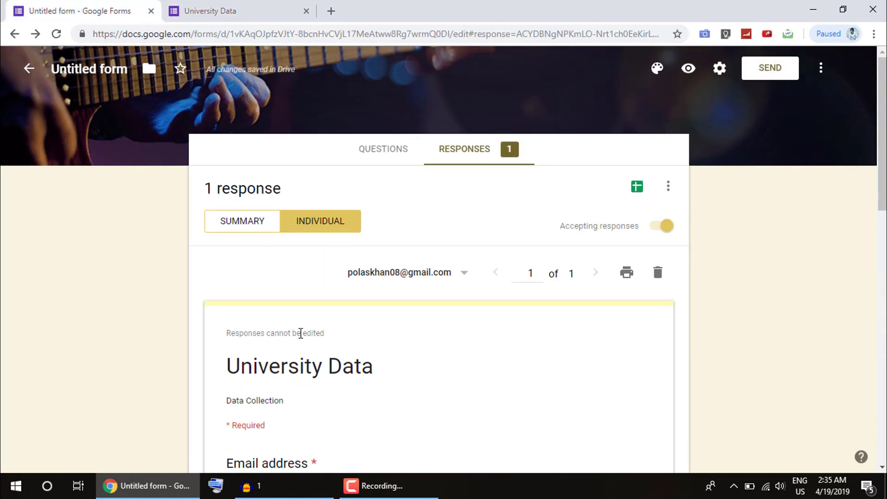
pyautogui.click(381, 149)
pyautogui.scroll(-10, 341, 369)
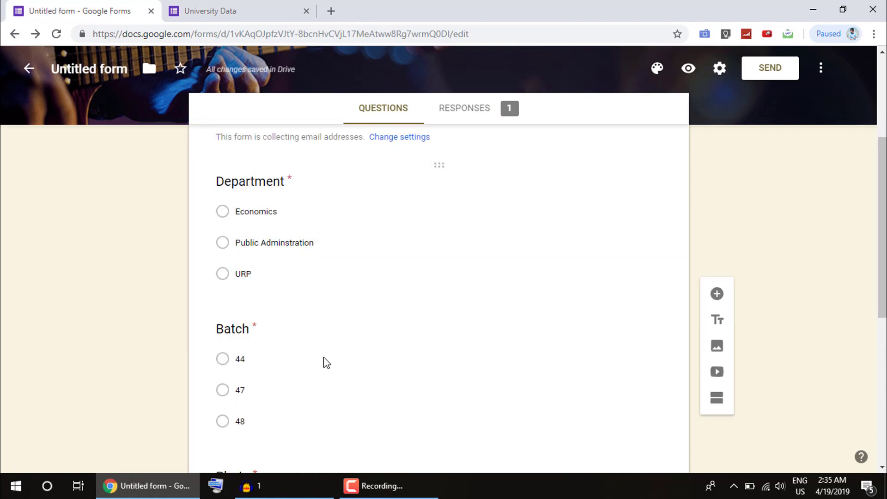
pyautogui.click(364, 364)
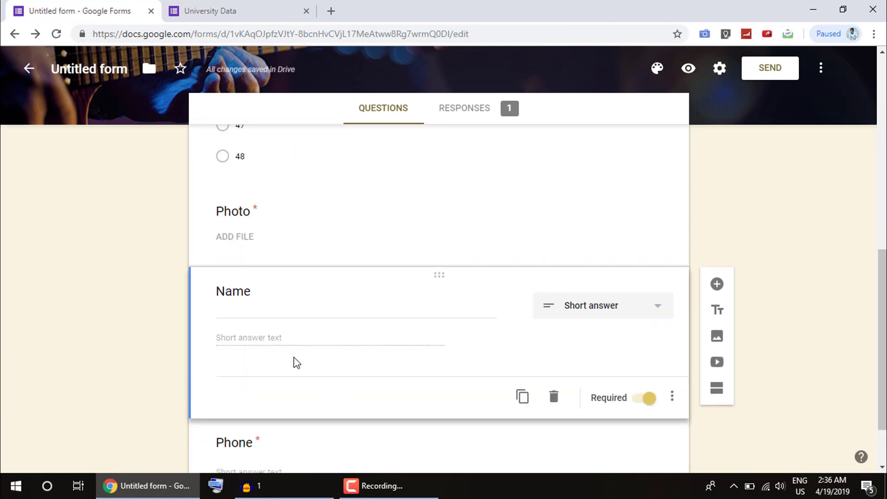
# - Drag the Batch question above Department, directly after Email address, and deselect it
pyautogui.scroll(-2, 293, 383)
pyautogui.scroll(12, 299, 401)
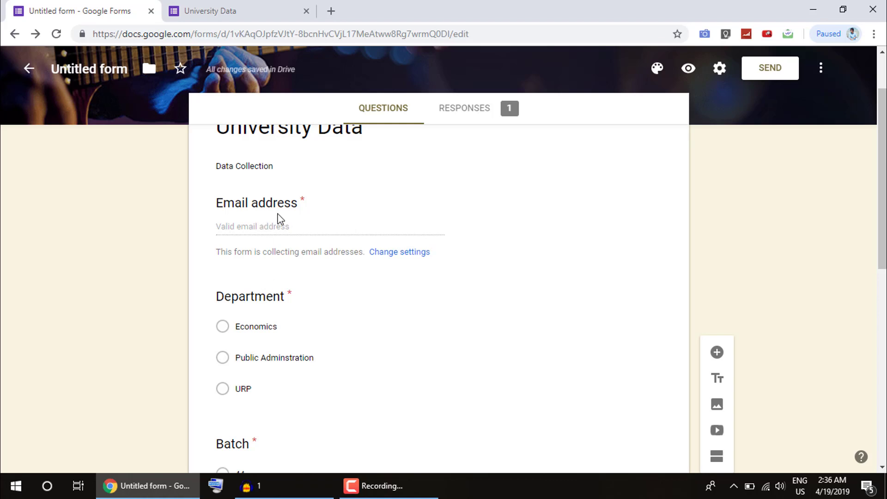
pyautogui.scroll(-1, 255, 459)
pyautogui.scroll(-3, 247, 434)
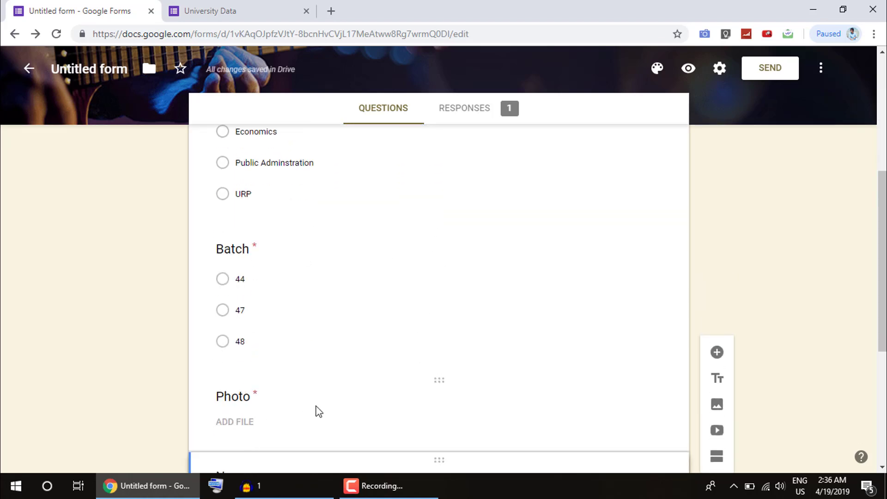
pyautogui.scroll(-3, 307, 397)
pyautogui.scroll(4, 310, 403)
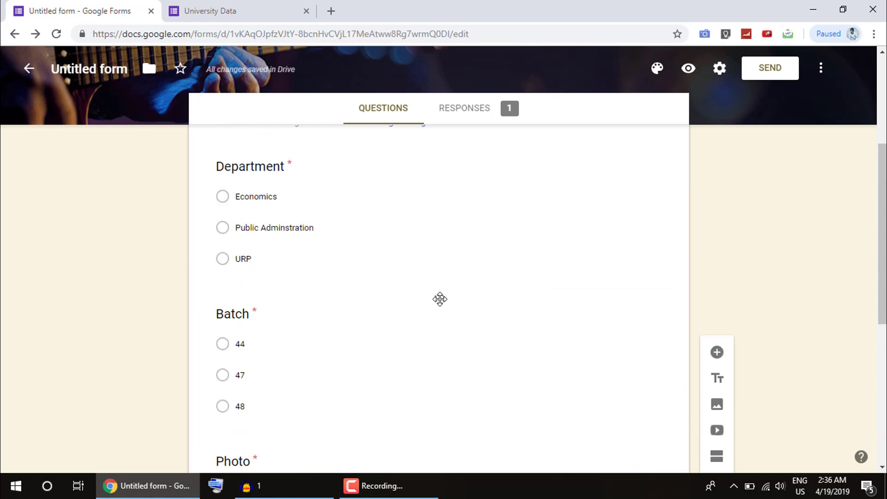
pyautogui.moveTo(440, 299); pyautogui.dragTo(430, 184)
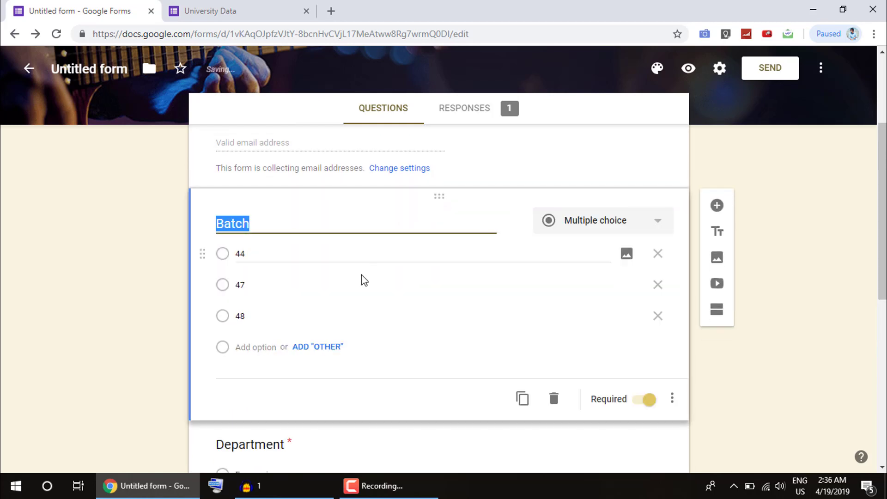
pyautogui.click(550, 150)
pyautogui.scroll(3, 435, 300)
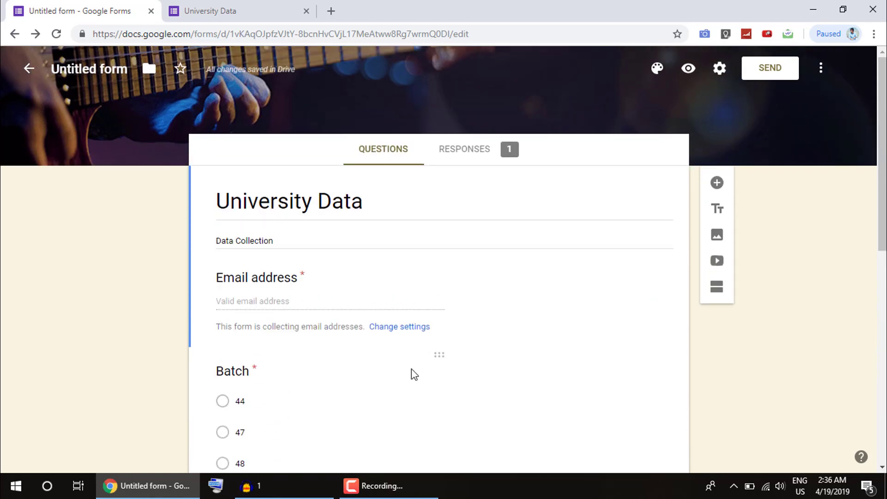
pyautogui.scroll(-10, 414, 374)
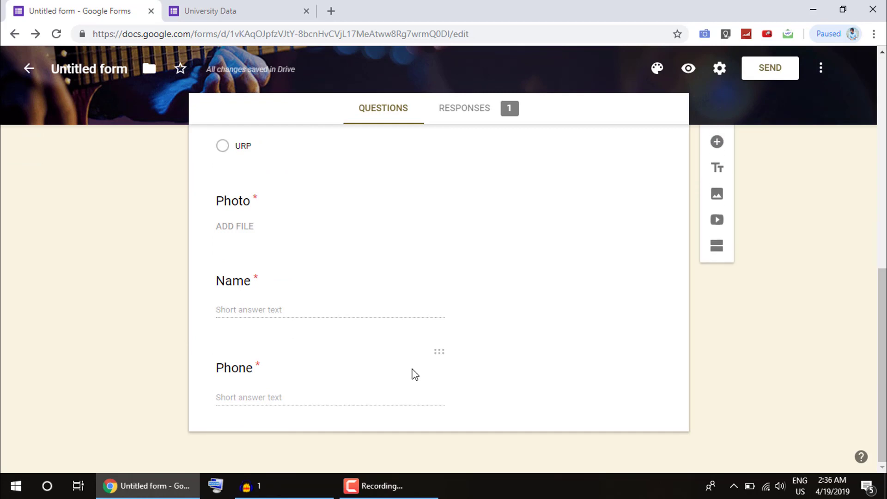
# - Switch between QUESTIONS and RESPONSES, ending on the individual view of response 1 of 1
pyautogui.click(457, 115)
pyautogui.click(406, 117)
pyautogui.click(493, 116)
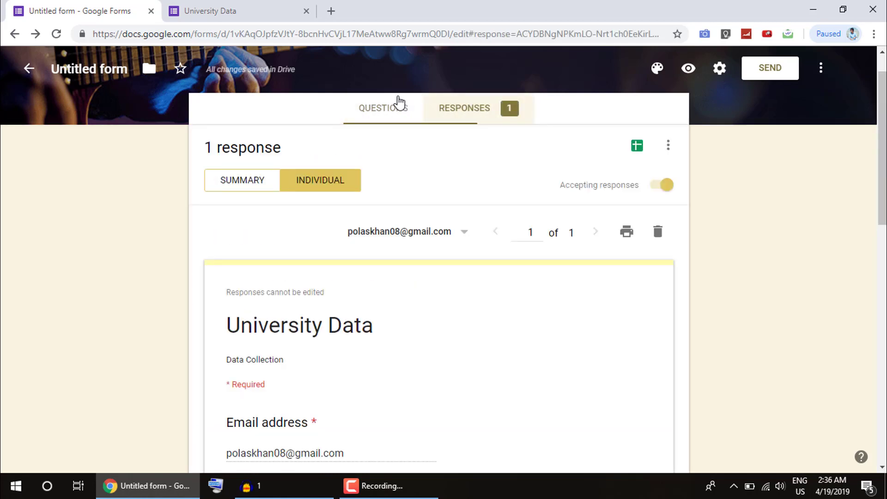
pyautogui.click(396, 100)
pyautogui.click(450, 116)
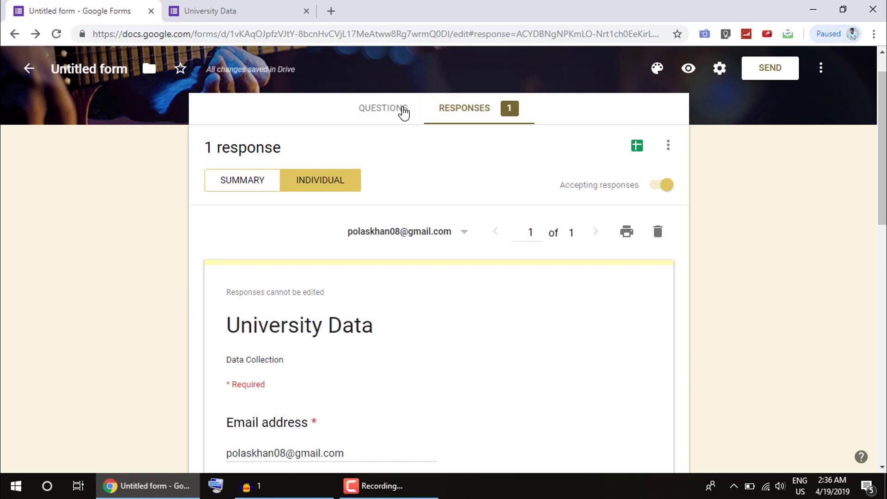
pyautogui.click(405, 112)
pyautogui.click(459, 112)
pyautogui.click(406, 117)
pyautogui.click(452, 118)
pyautogui.click(411, 117)
pyautogui.click(455, 121)
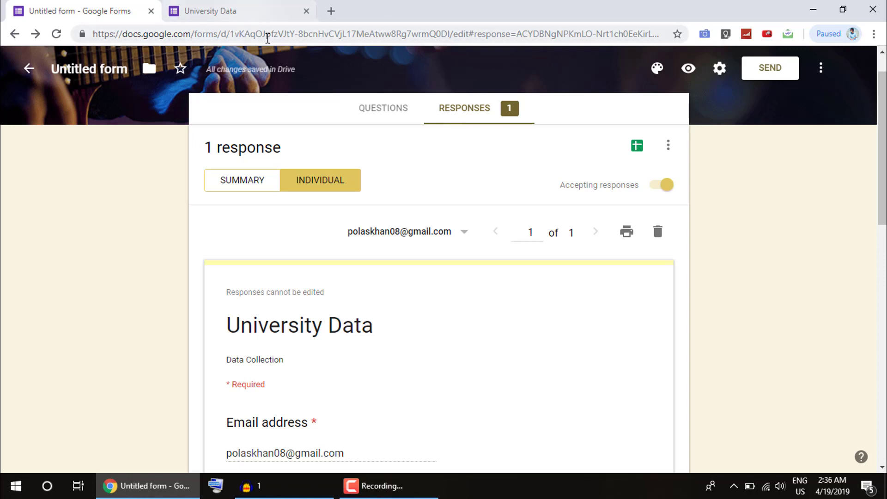
# - Copy docs.google.com/forms from the address bar and load it in a new tab
pyautogui.moveTo(219, 34); pyautogui.dragTo(93, 31)
pyautogui.rightClick(107, 41)
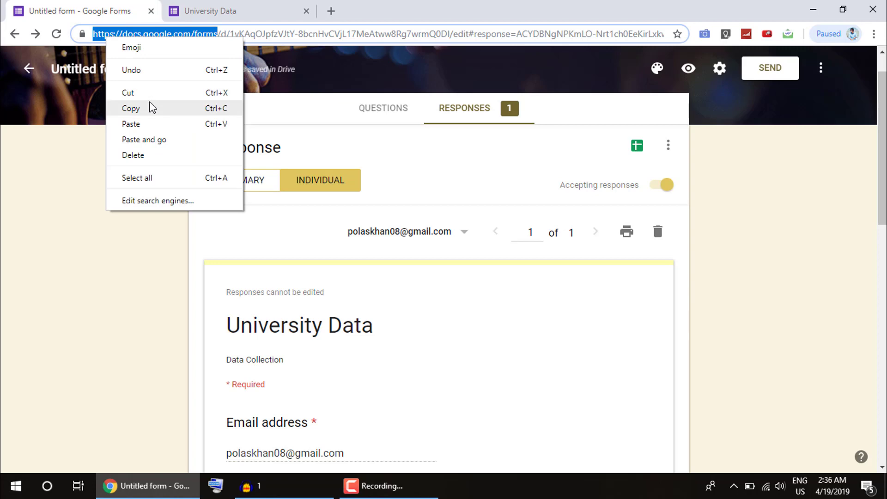
pyautogui.click(150, 107)
pyautogui.click(331, 11)
pyautogui.rightClick(287, 36)
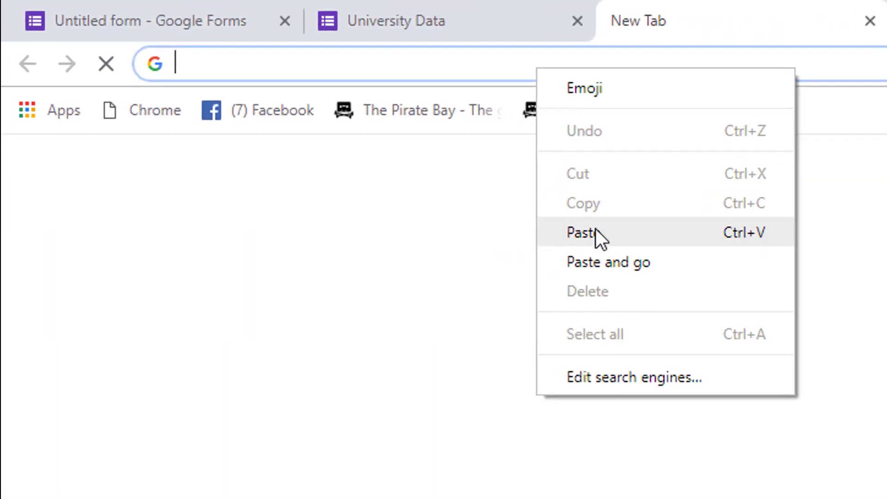
pyautogui.click(312, 122)
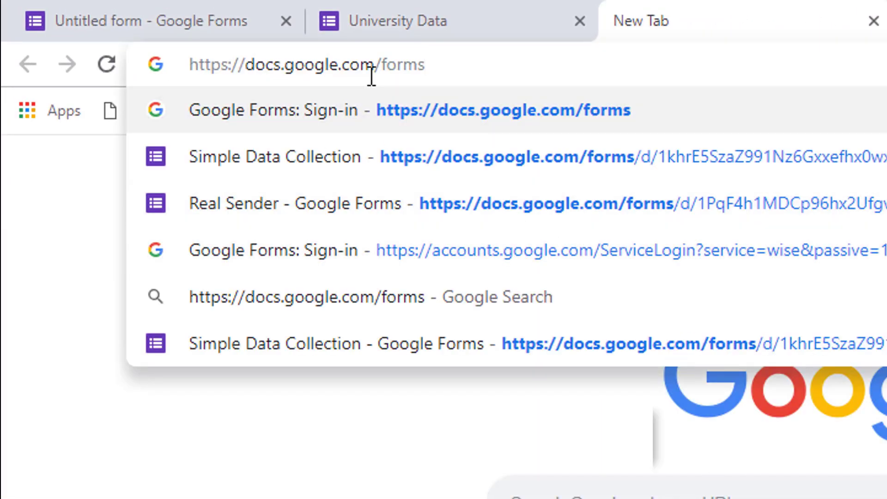
pyautogui.press('Return')
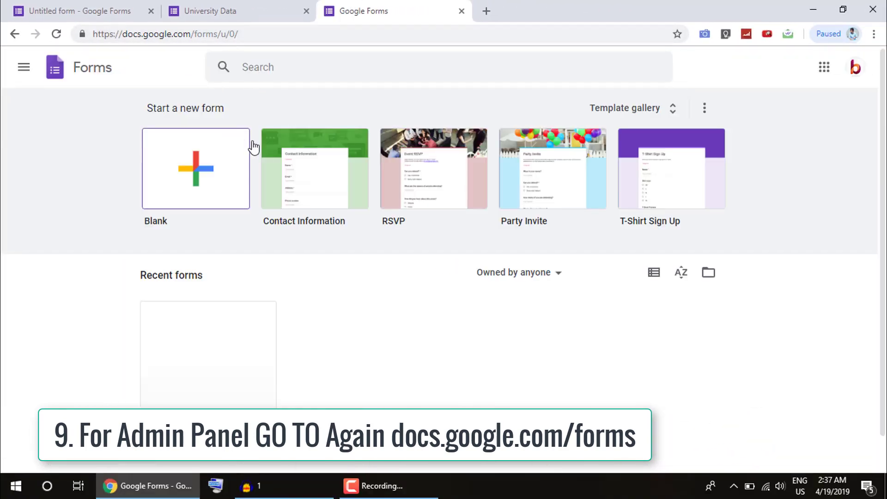
# - Reopen the Untitled University Data form from Recent forms on the Forms home page
pyautogui.scroll(-1, 255, 379)
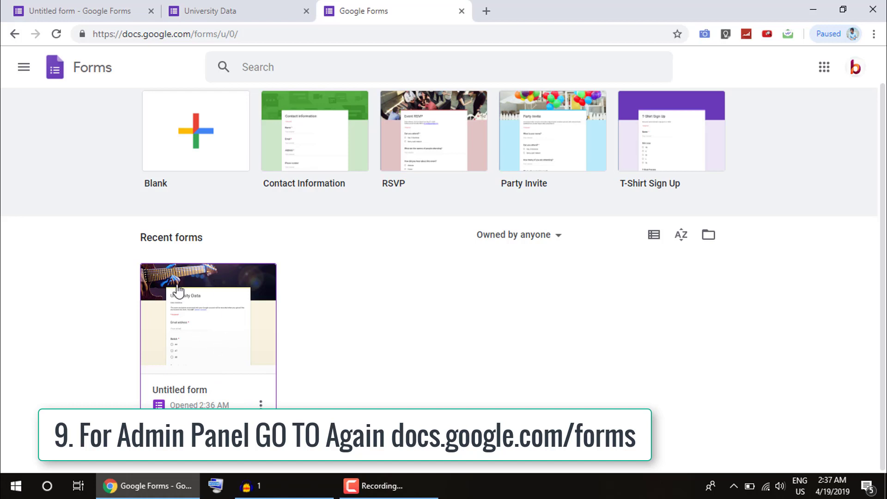
pyautogui.click(176, 318)
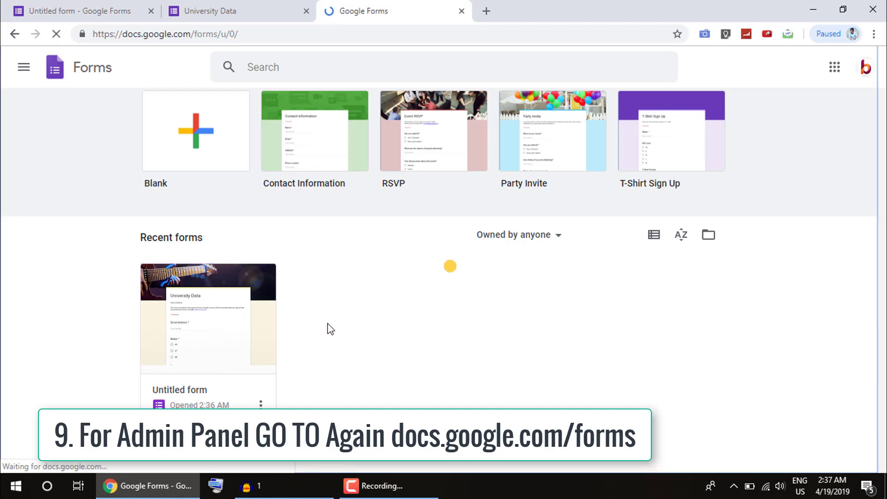
pyautogui.scroll(-3, 330, 329)
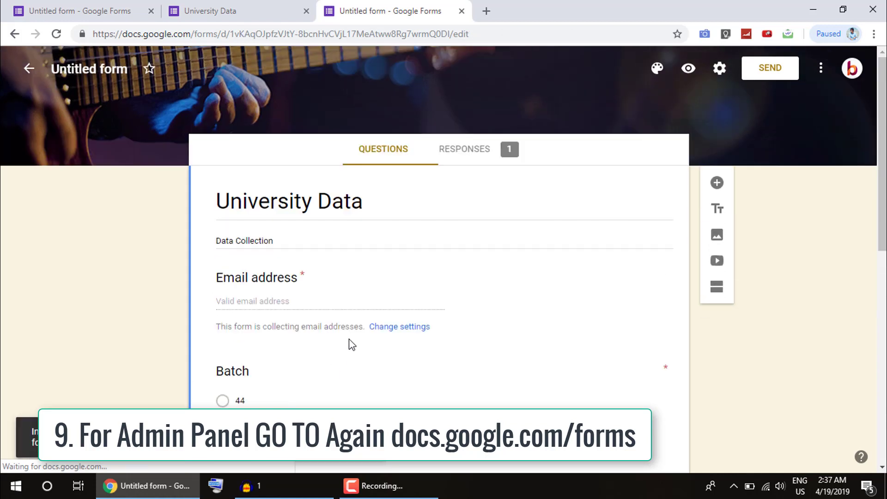
pyautogui.scroll(-10, 347, 316)
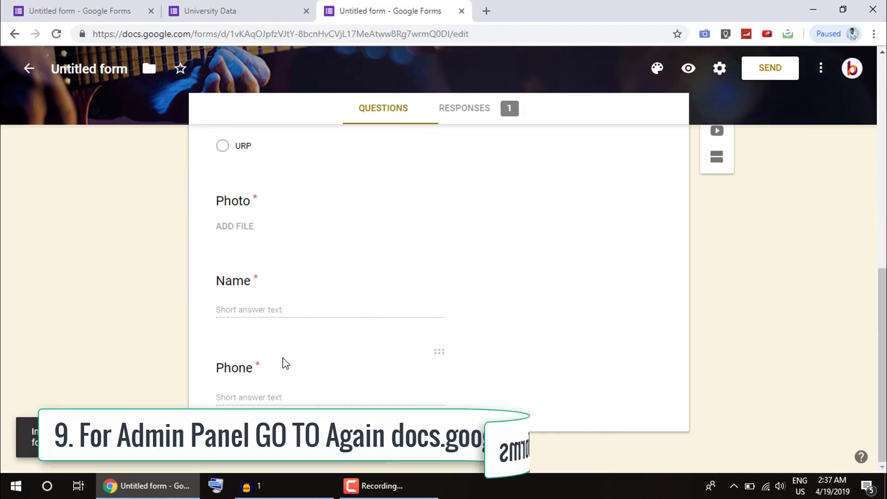
pyautogui.scroll(8, 429, 196)
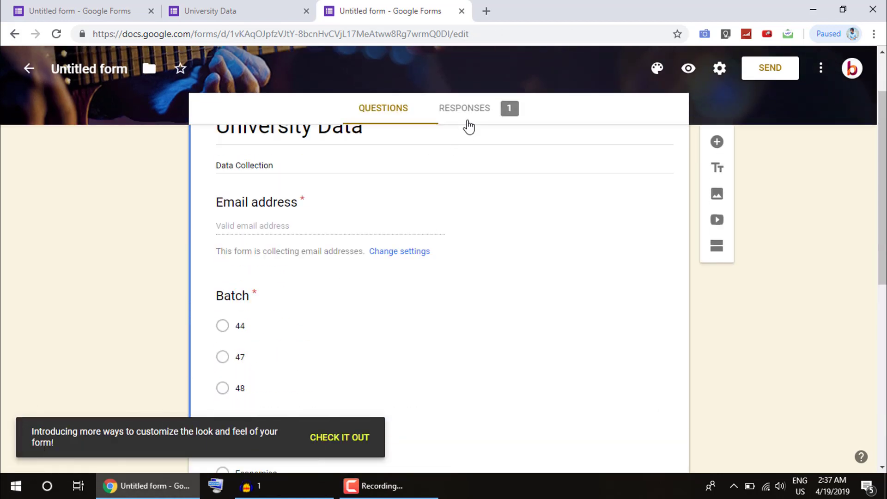